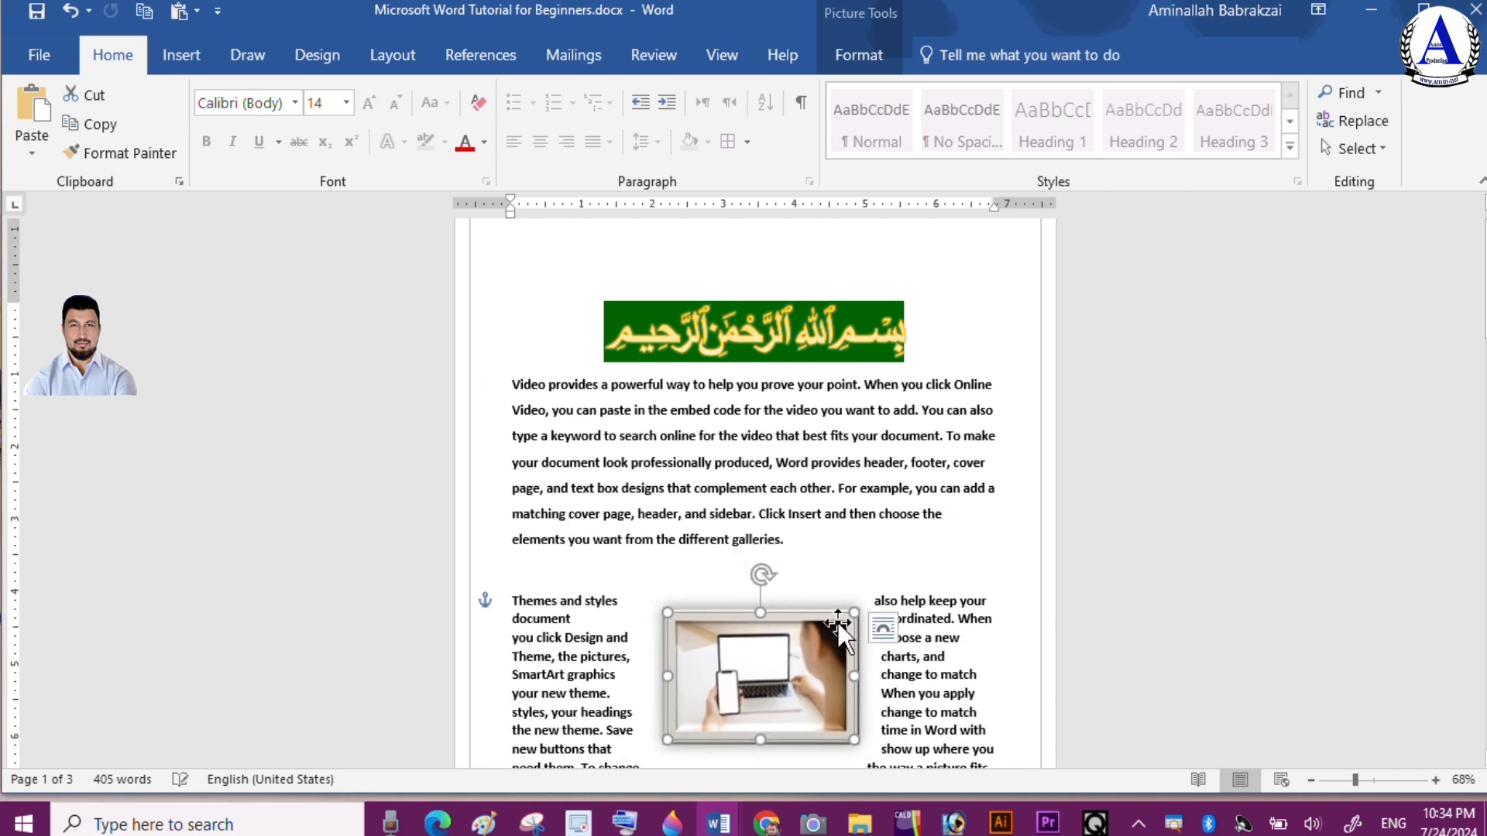
{"action": "left_click_drag", "start_coordinate": [853, 610], "coordinate": [887, 489]}
{"action": "left_click_drag", "start_coordinate": [838, 562], "coordinate": [733, 523]}
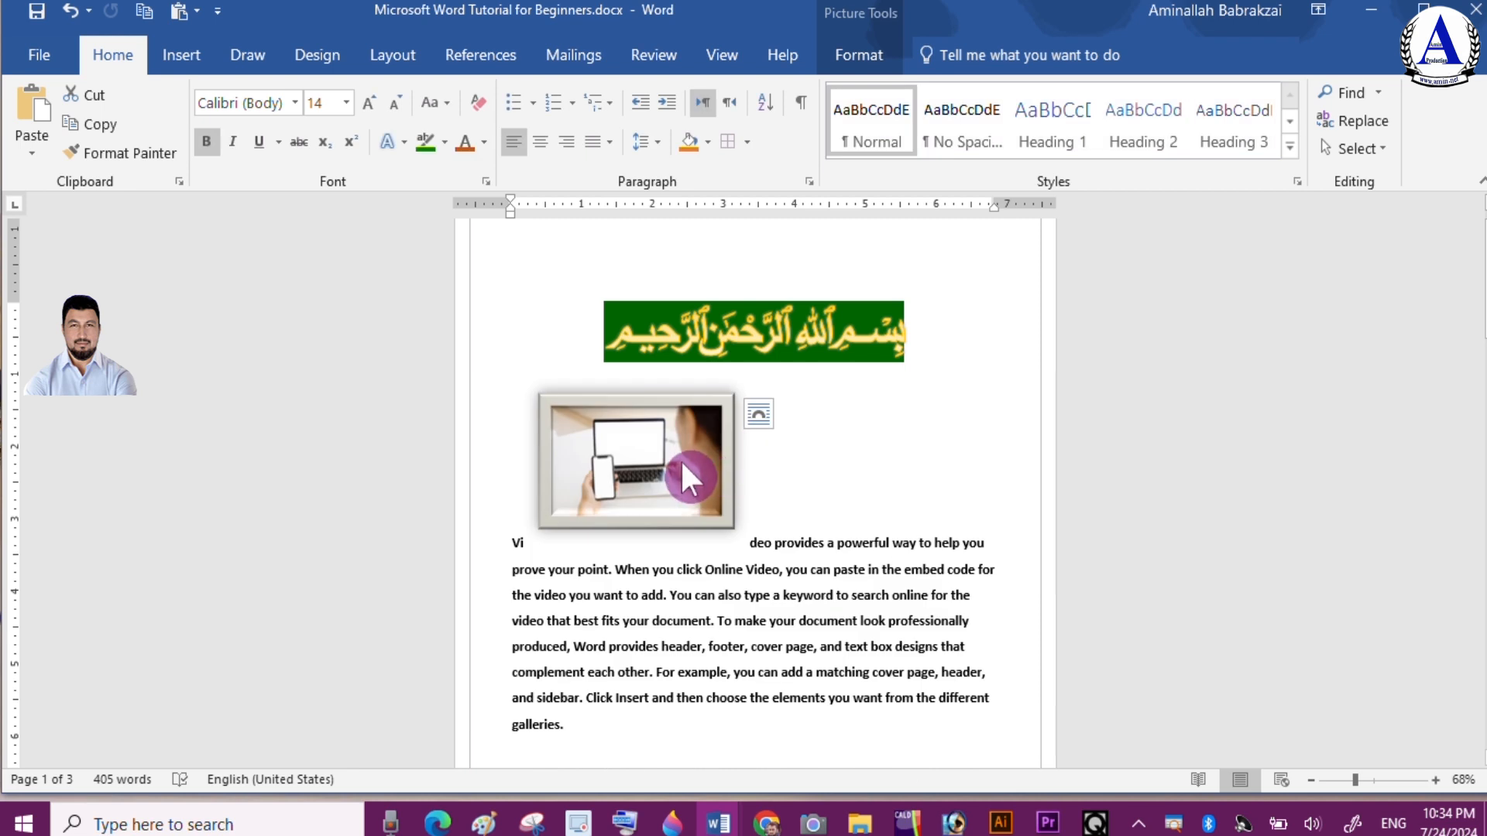
{"action": "left_click_drag", "start_coordinate": [690, 475], "coordinate": [785, 669]}
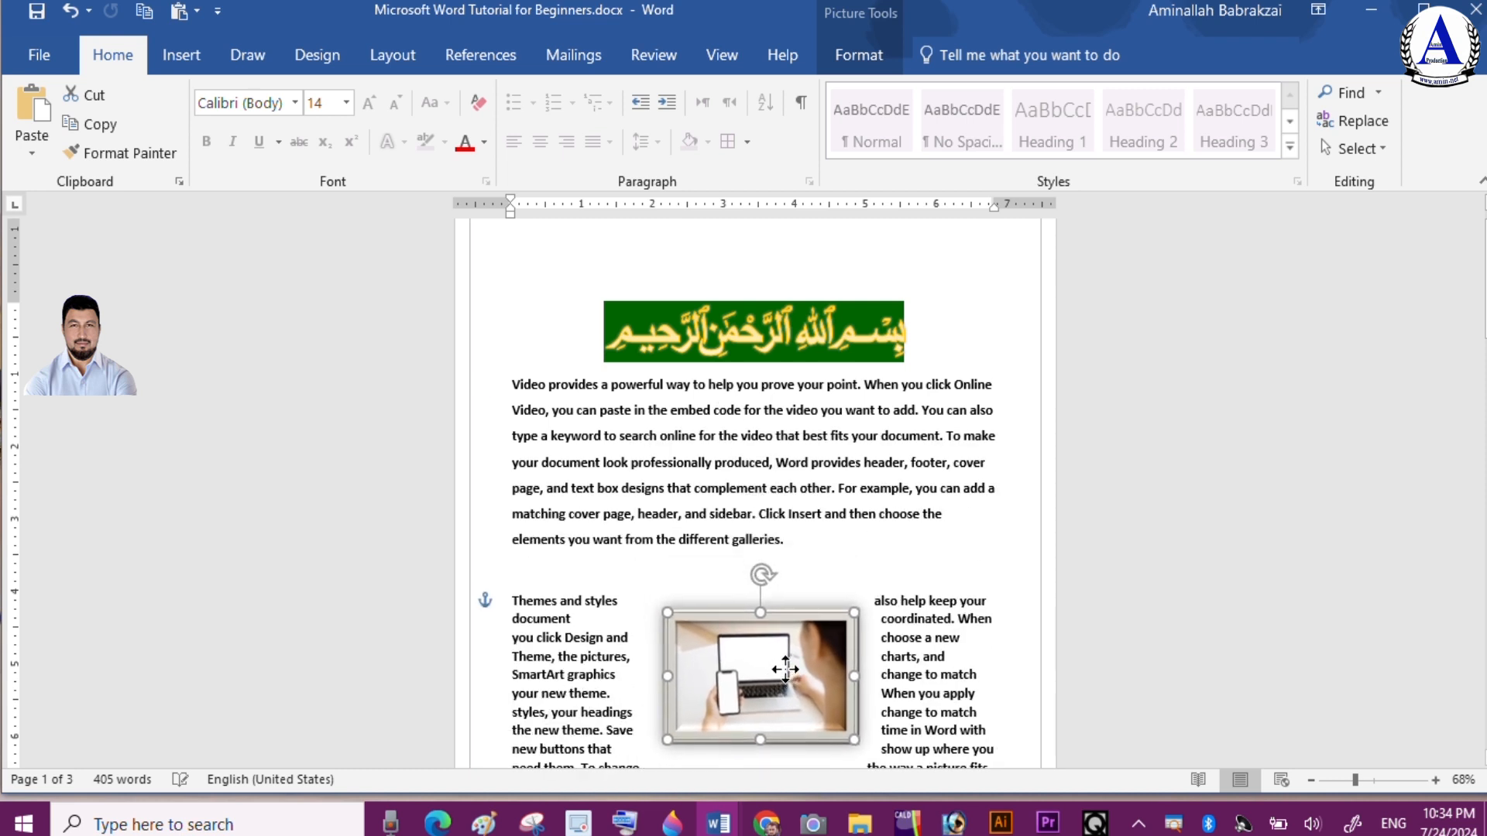
Enlarge the wrapped picture and move it beside the first paragraph's text
{"action": "left_click_drag", "start_coordinate": [852, 608], "coordinate": [789, 491]}
{"action": "left_click_drag", "start_coordinate": [838, 562], "coordinate": [733, 522]}
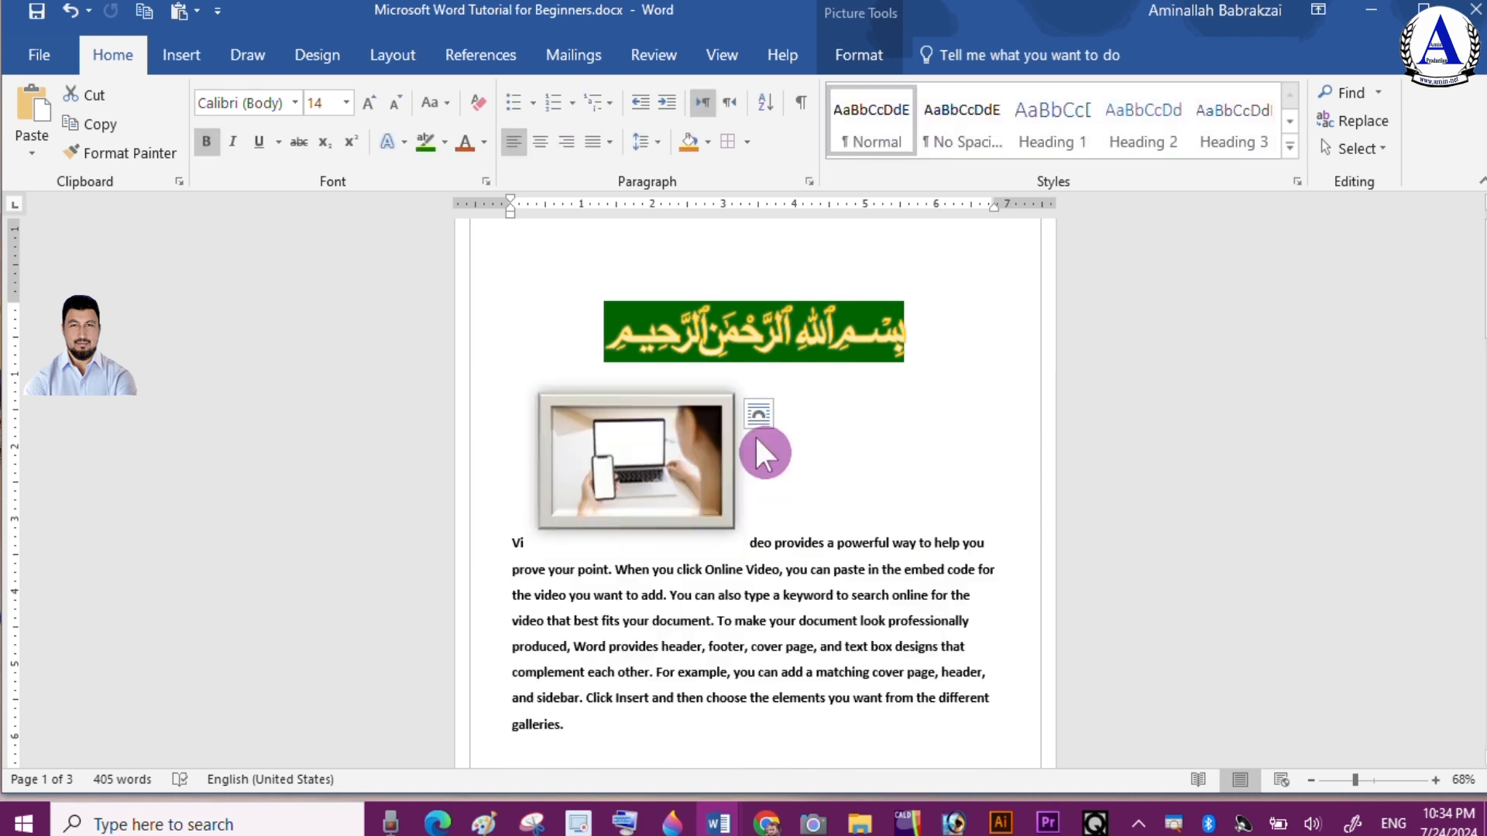
{"action": "left_click_drag", "start_coordinate": [765, 453], "coordinate": [887, 493]}
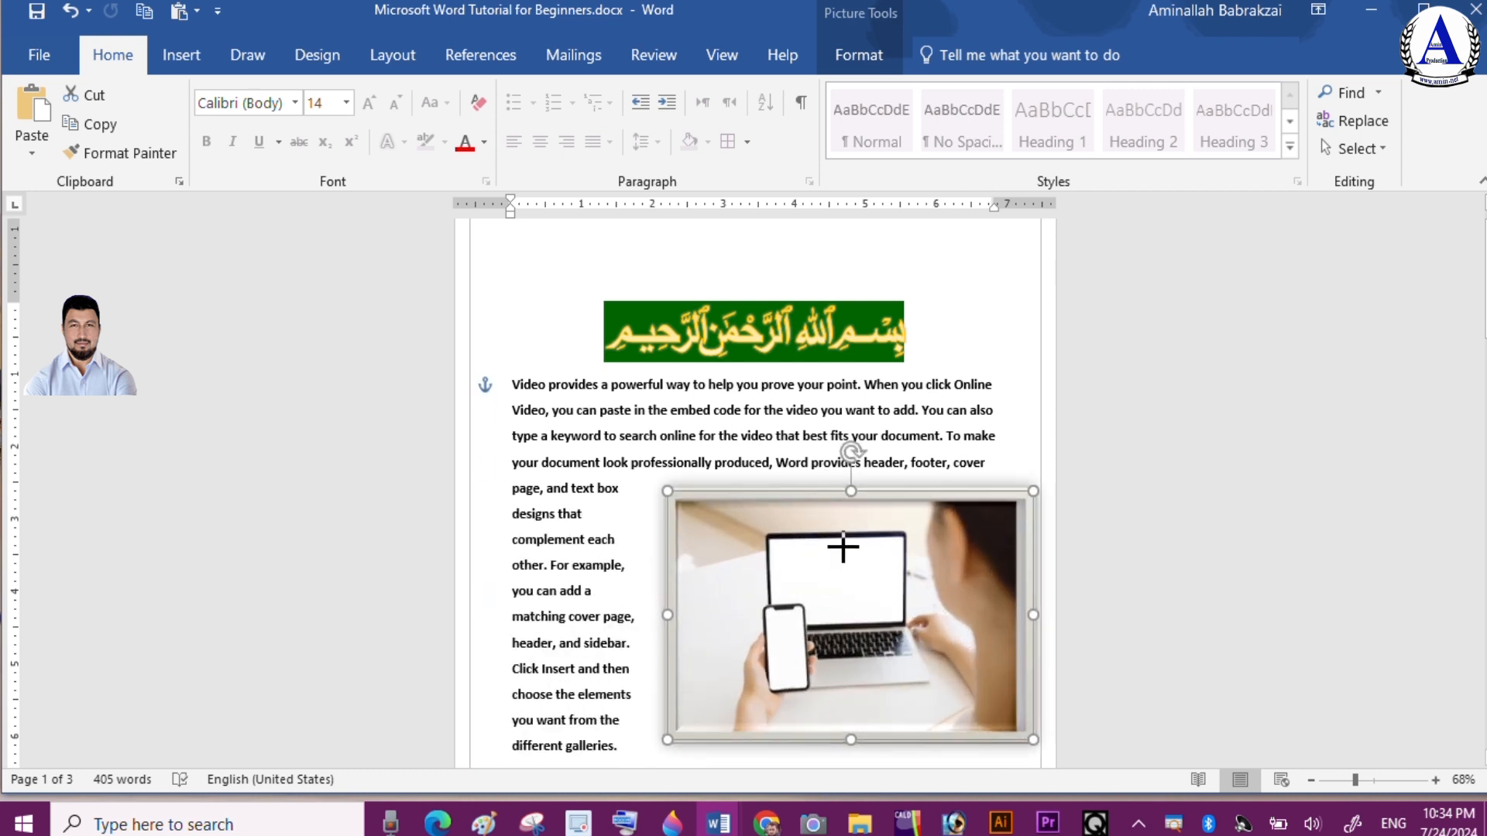
{"action": "left_click_drag", "start_coordinate": [843, 557], "coordinate": [734, 514]}
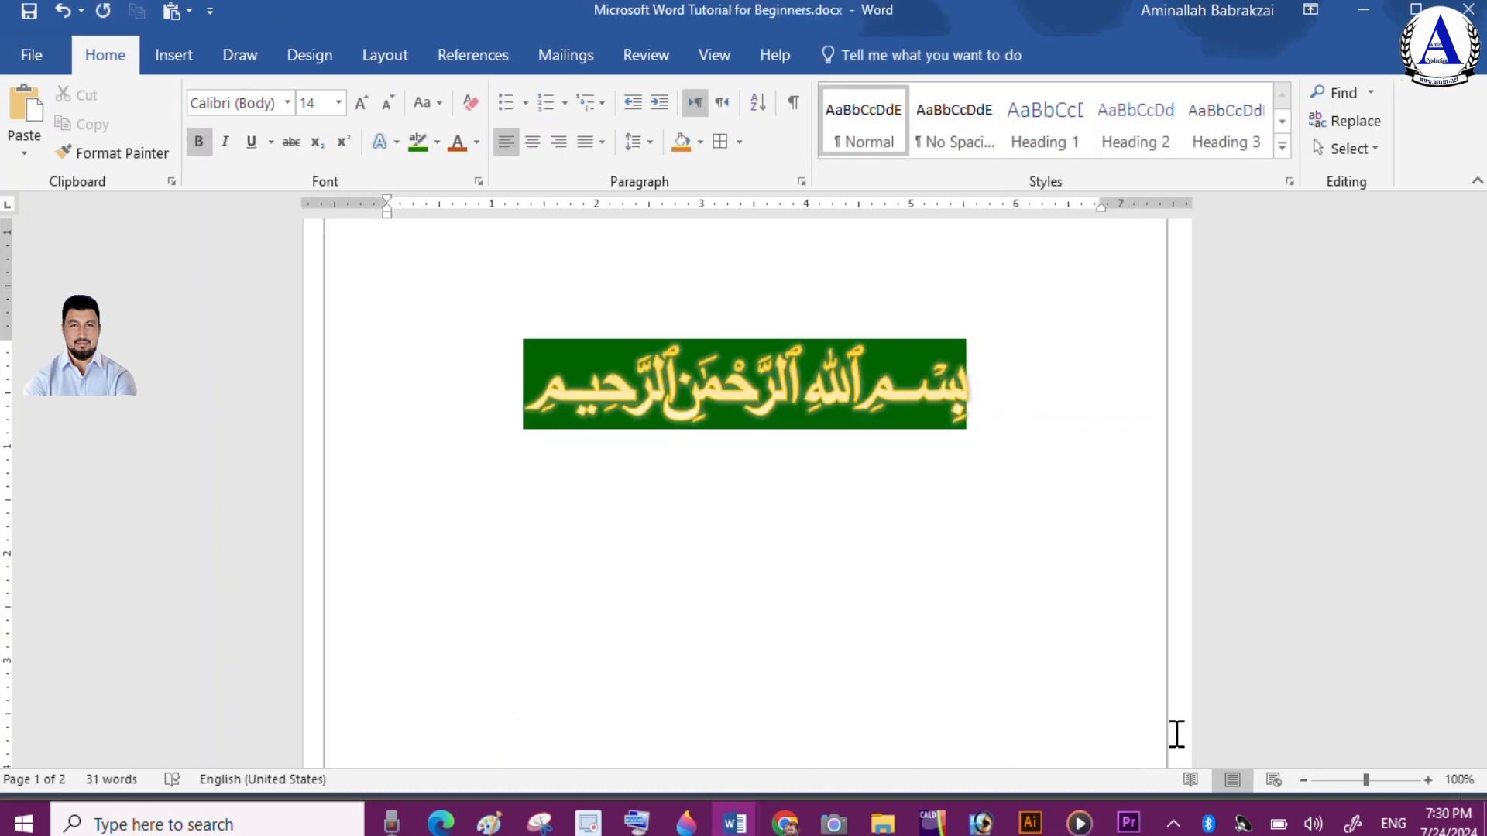
Generate sample text with the formula =rand(4,6) below the heading image
{"action": "type", "text": "=rand("}
{"action": "type", "text": "4"}
{"action": "type", "text": ",6"}
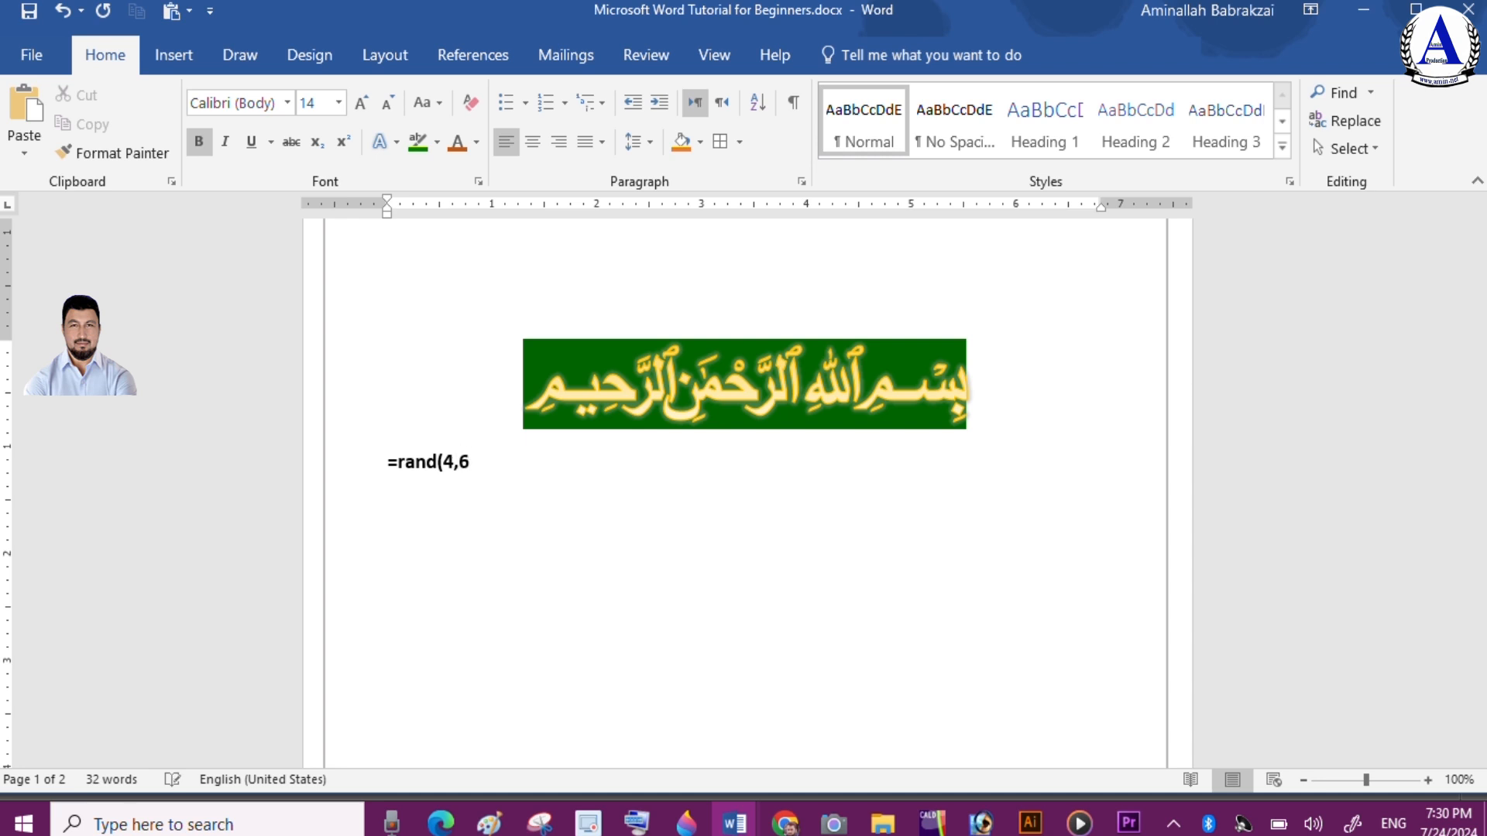
{"action": "type", "text": ")"}
{"action": "key", "text": "Return"}
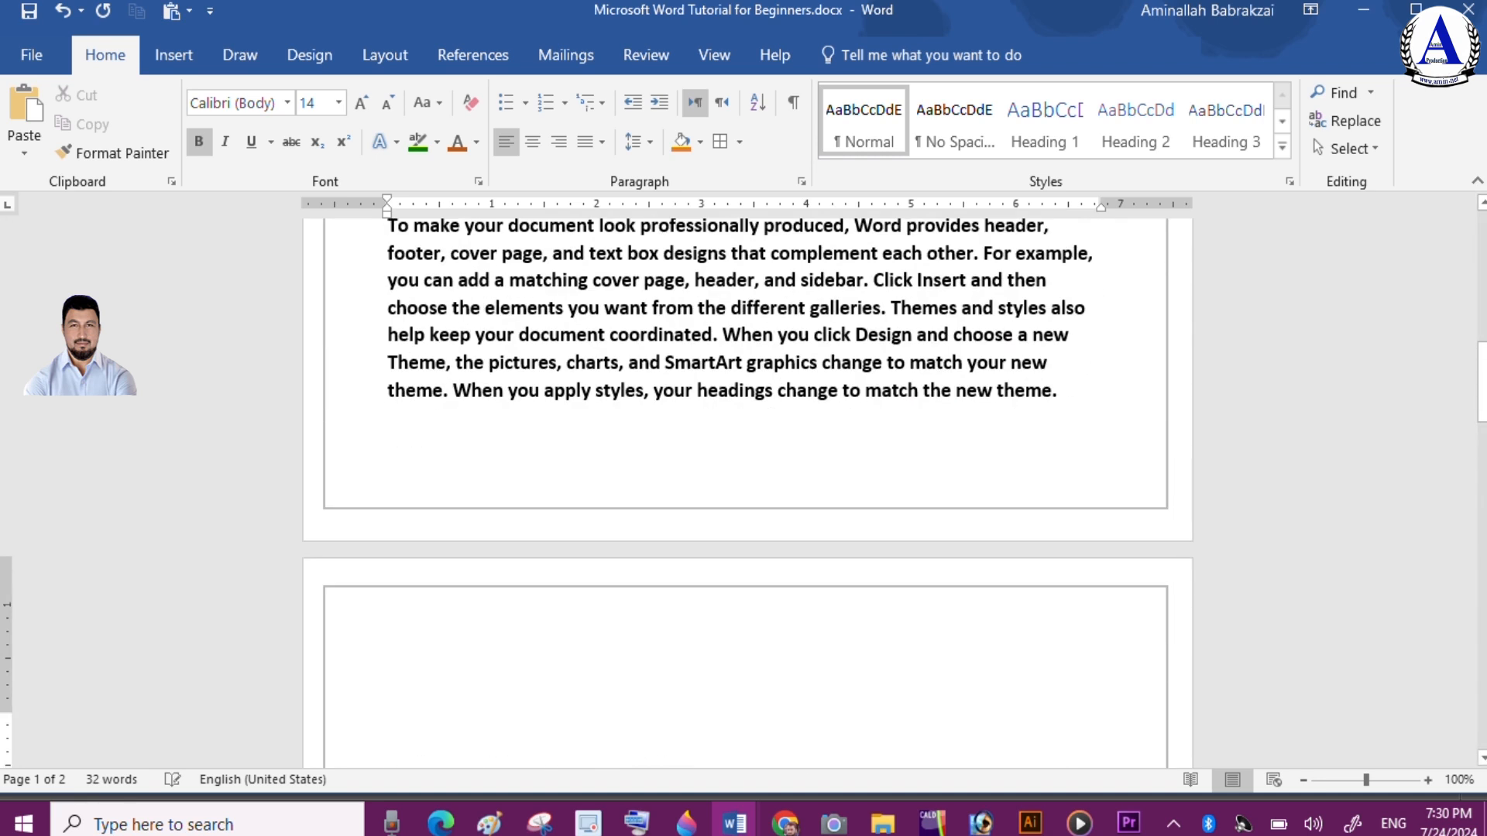
Insert an empty line after the end of the first paragraph
{"action": "left_click_drag", "start_coordinate": [1475, 387], "coordinate": [1461, 290]}
{"action": "left_click", "coordinate": [851, 553]}
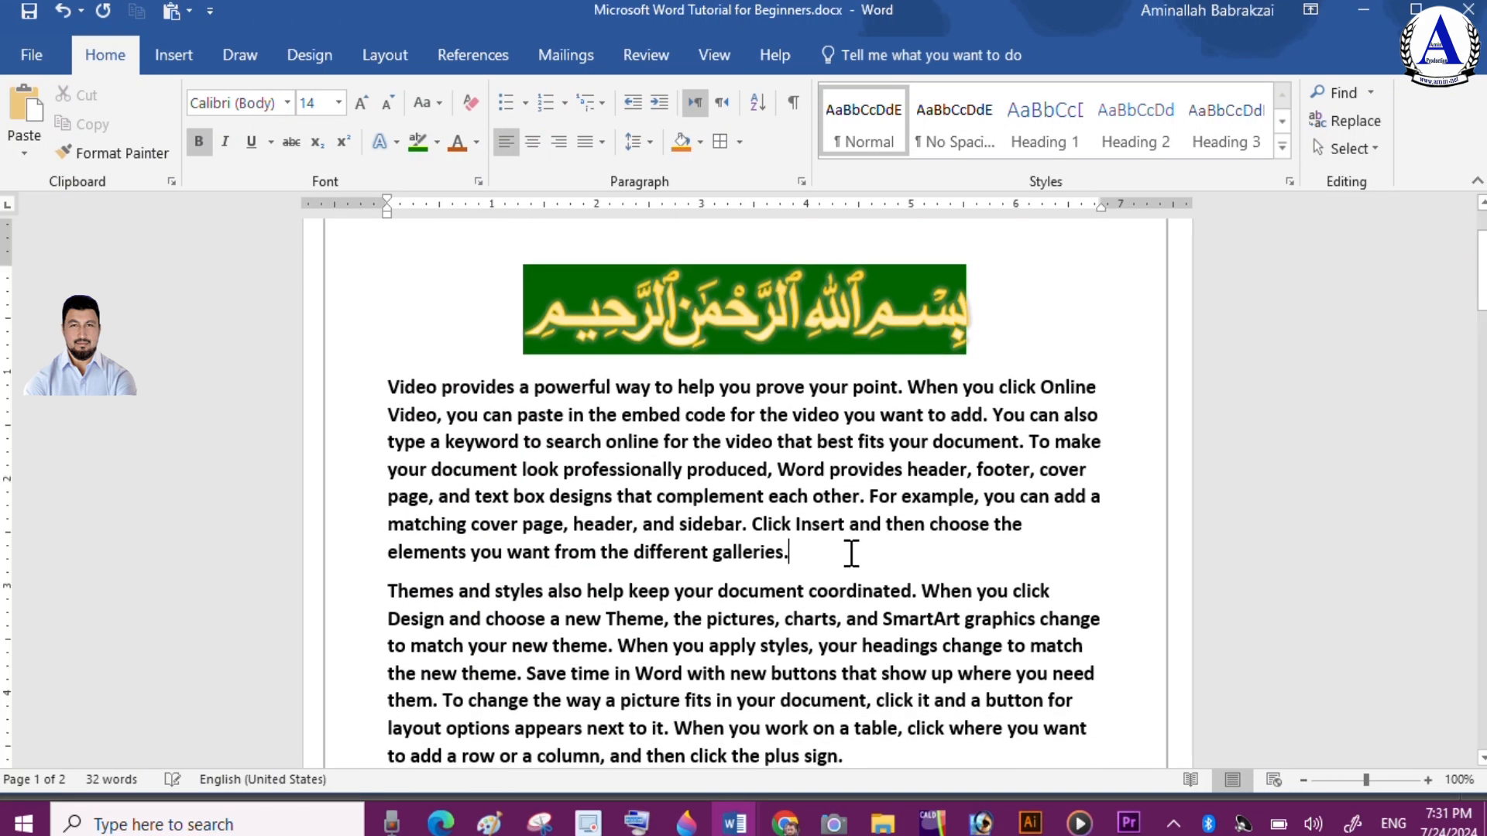
{"action": "key", "text": "Return"}
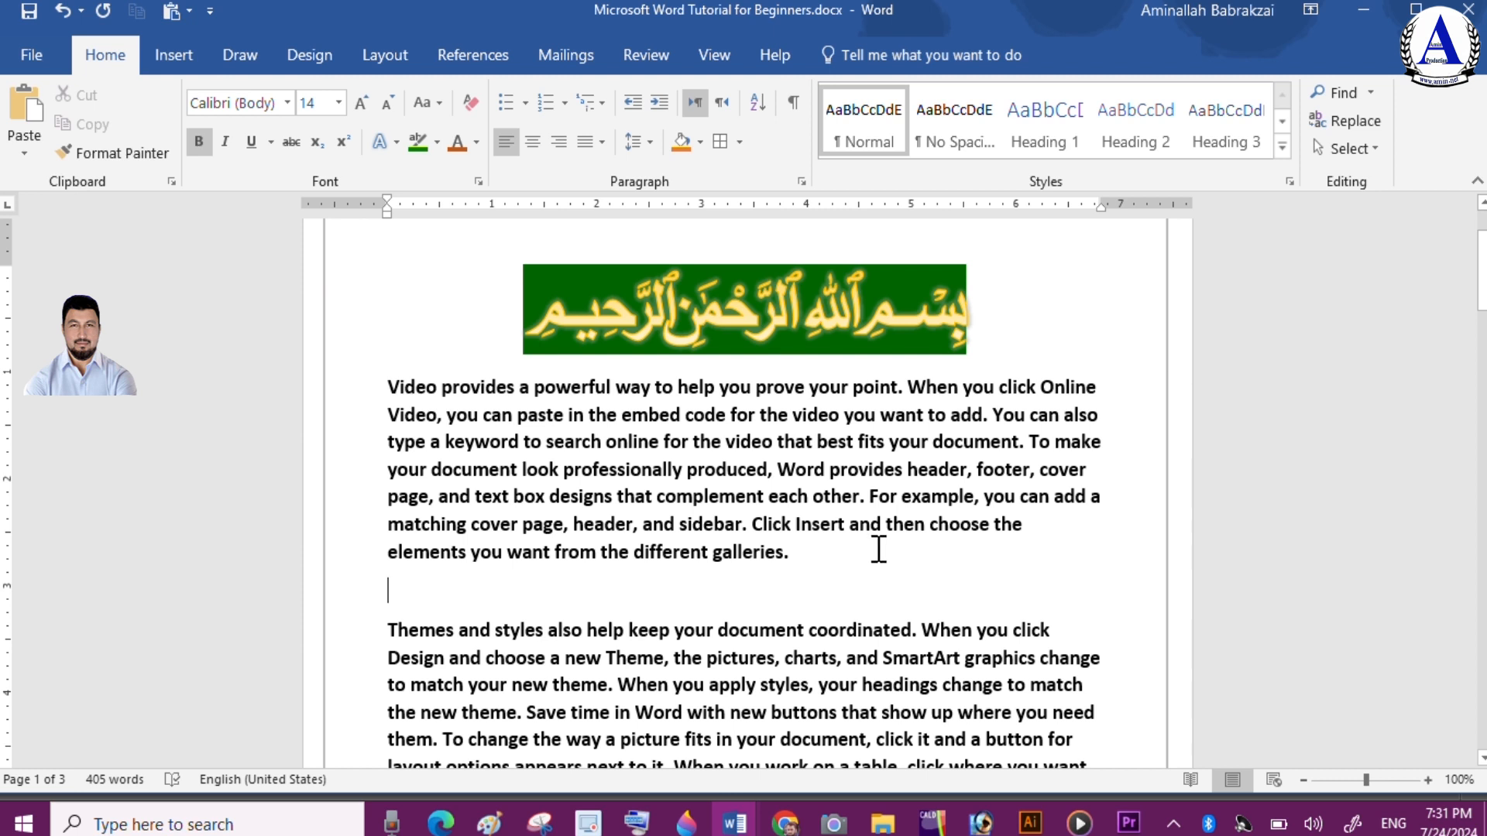
Insert the picture pexels-anna-nekrashevich-8532944.jpg from the Images folder at the empty line and shrink it by a corner
{"action": "left_click", "coordinate": [180, 54]}
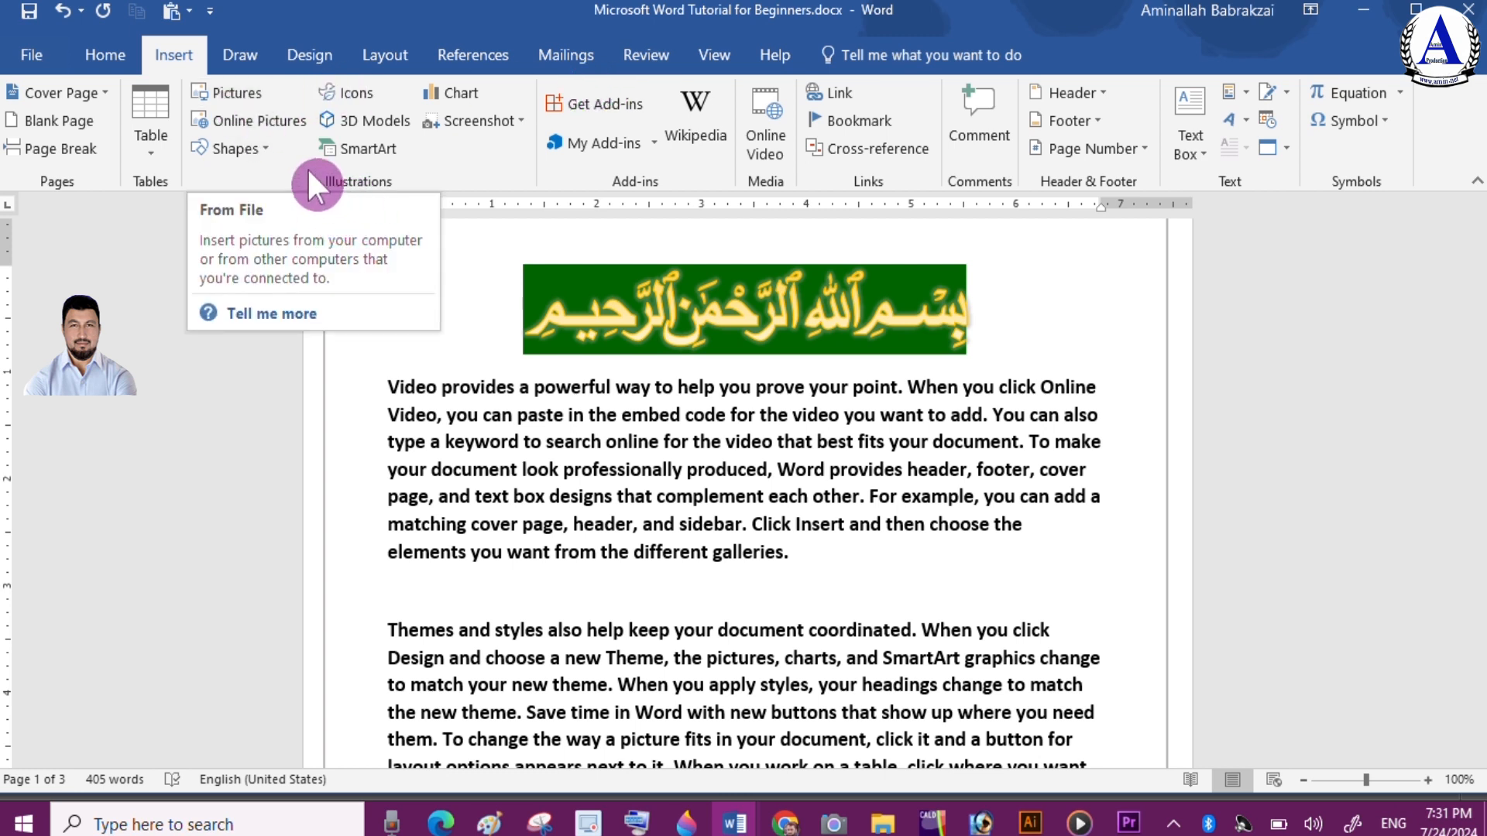
{"action": "left_click", "coordinate": [245, 96]}
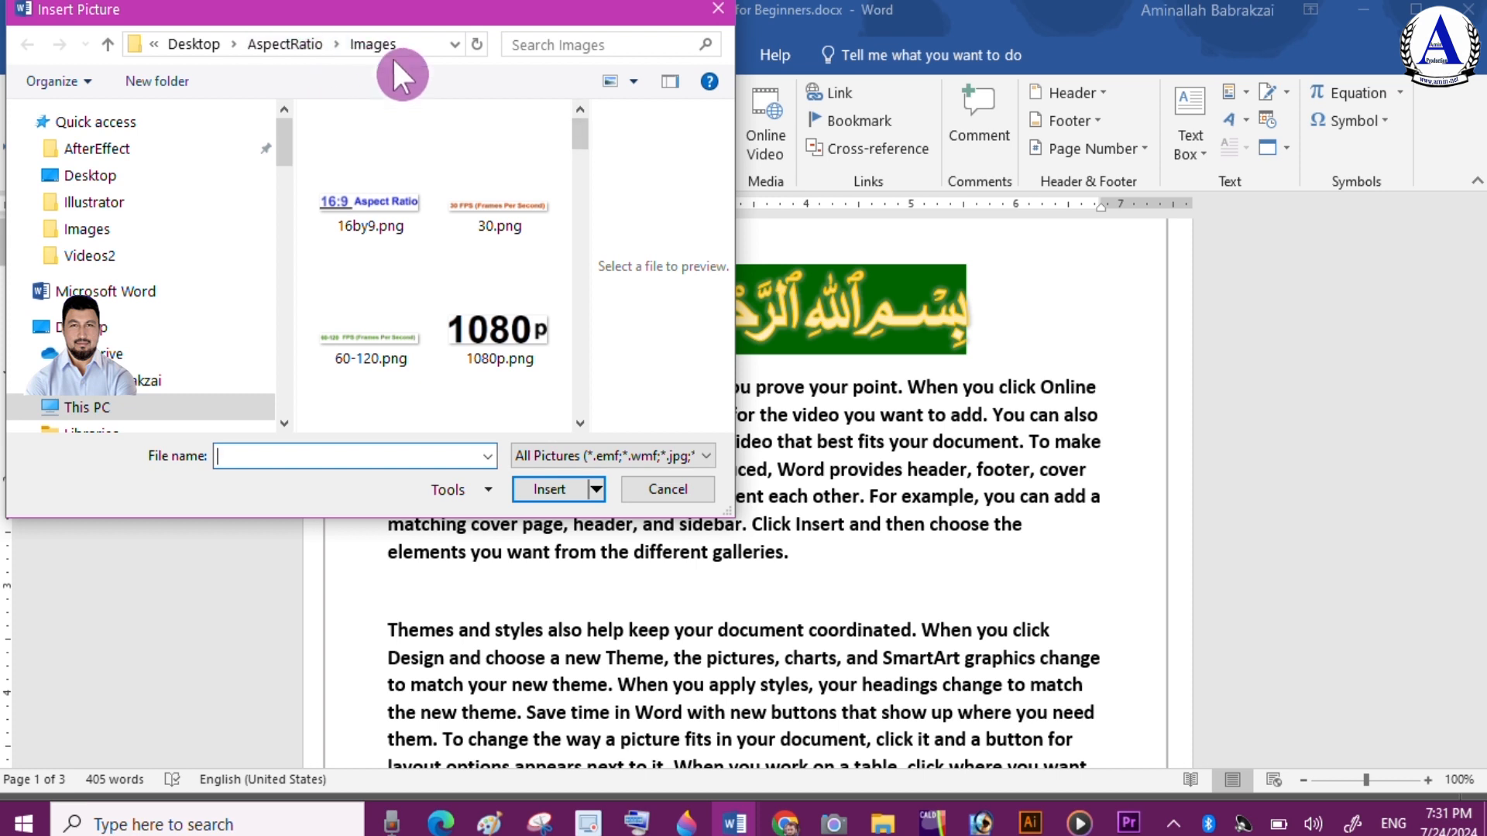
{"action": "left_click_drag", "start_coordinate": [579, 131], "coordinate": [585, 294]}
{"action": "left_click", "coordinate": [395, 227]}
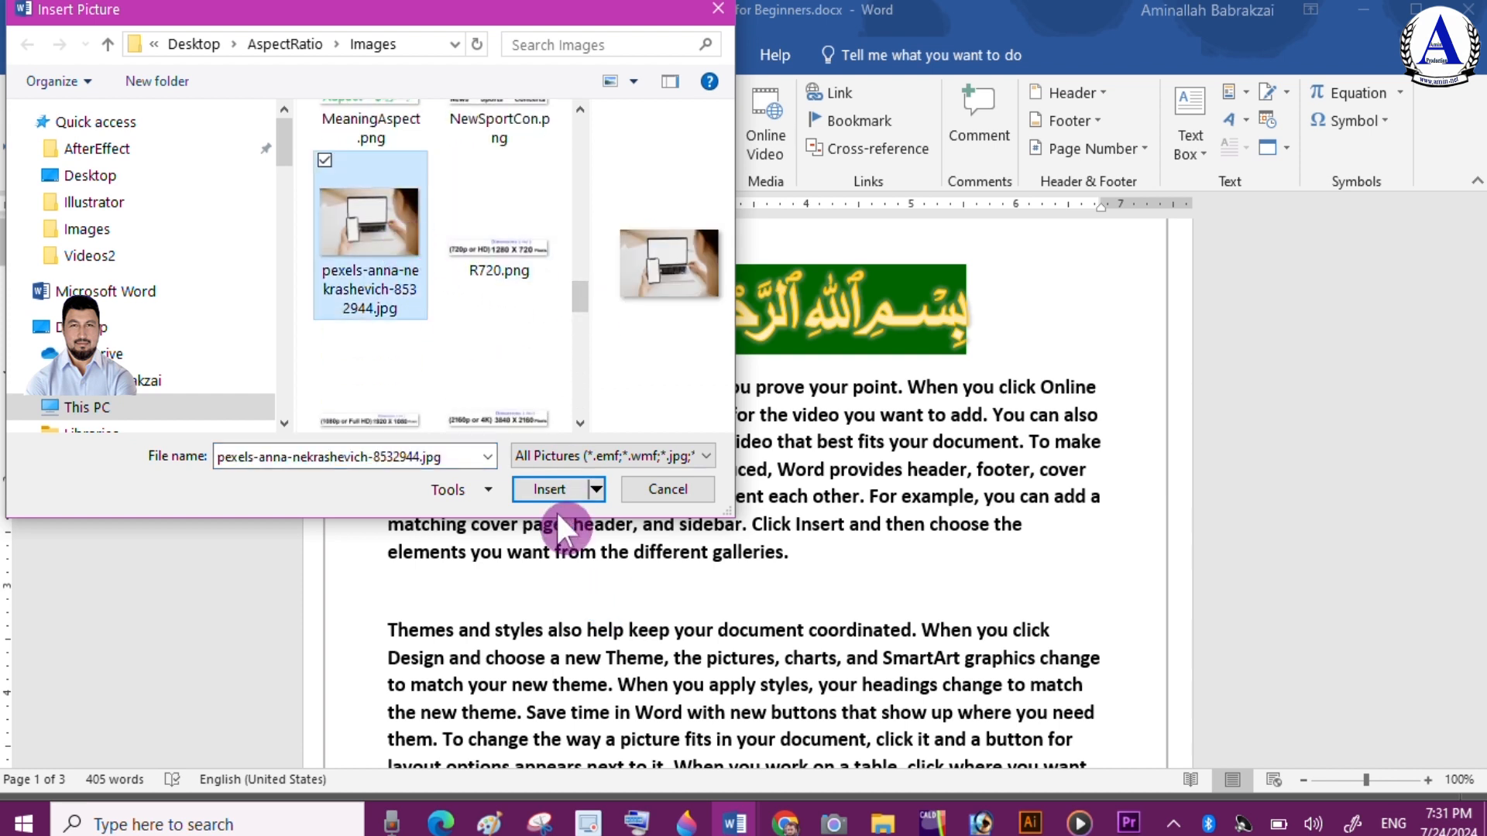
{"action": "left_click", "coordinate": [550, 485]}
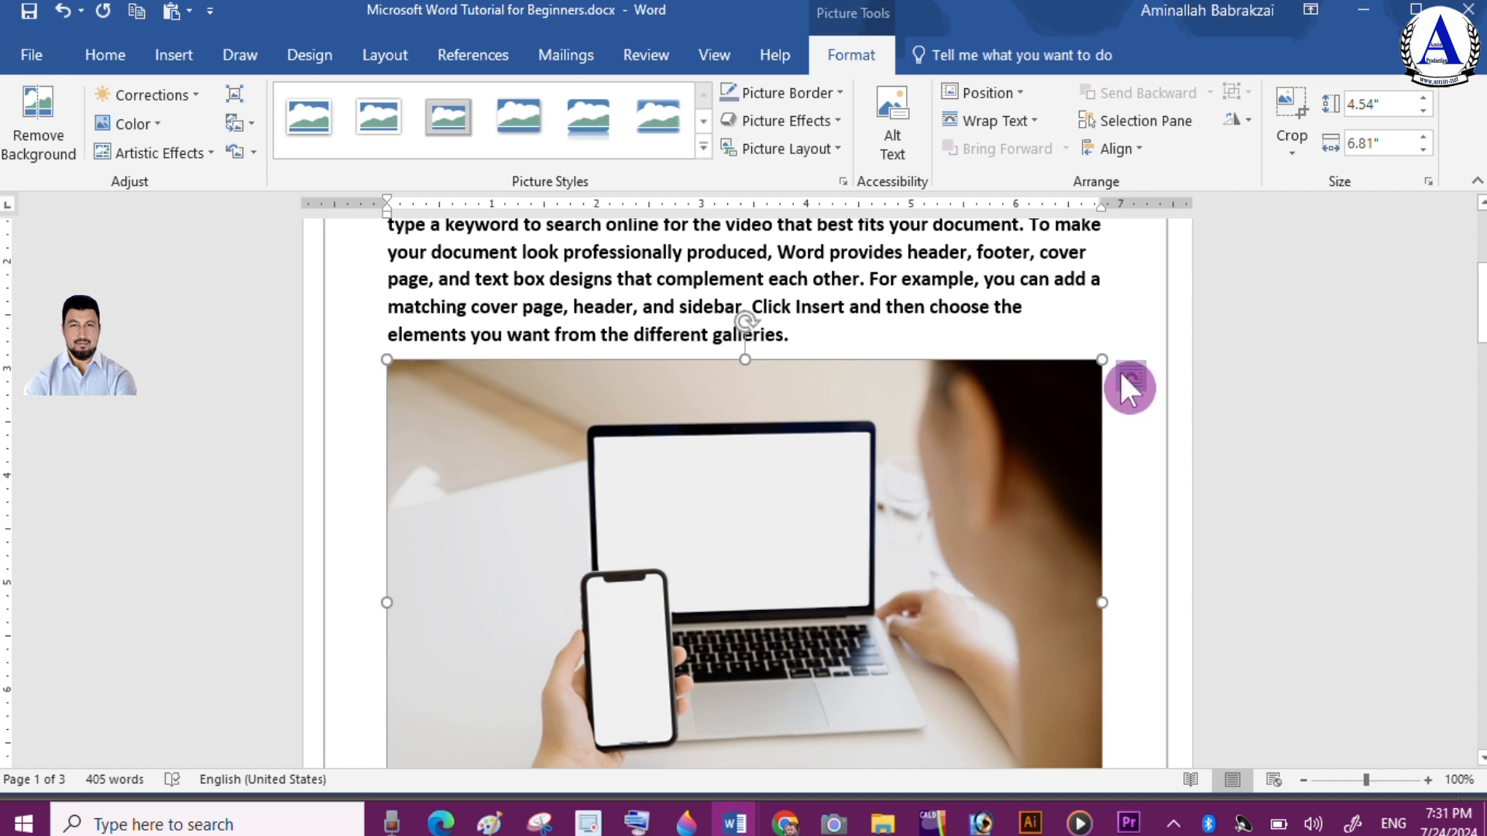
{"action": "left_click_drag", "start_coordinate": [1101, 359], "coordinate": [1035, 475]}
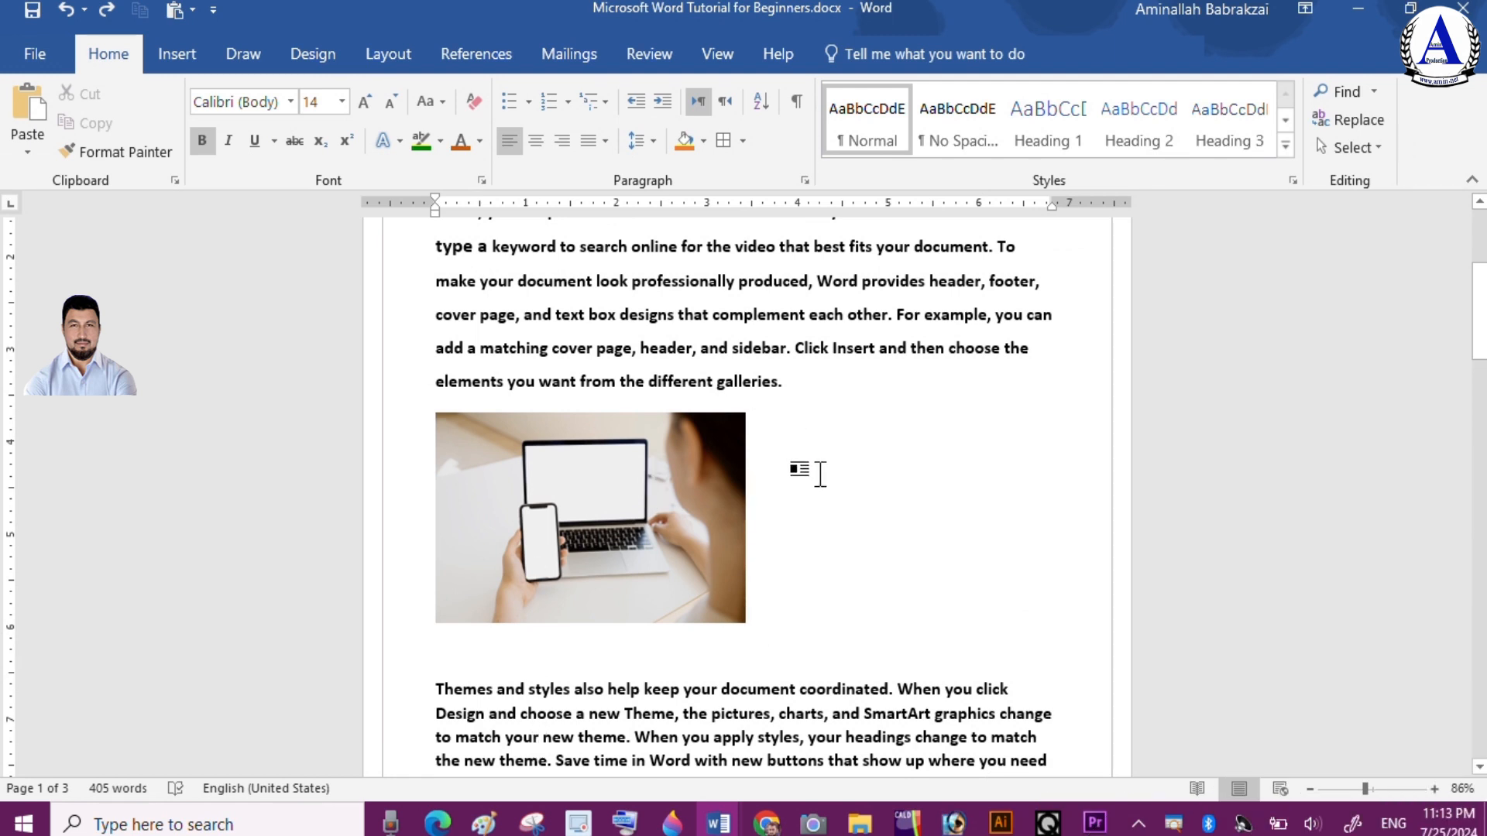
Try to drag the in-line picture to a new position
{"action": "left_click", "coordinate": [641, 476]}
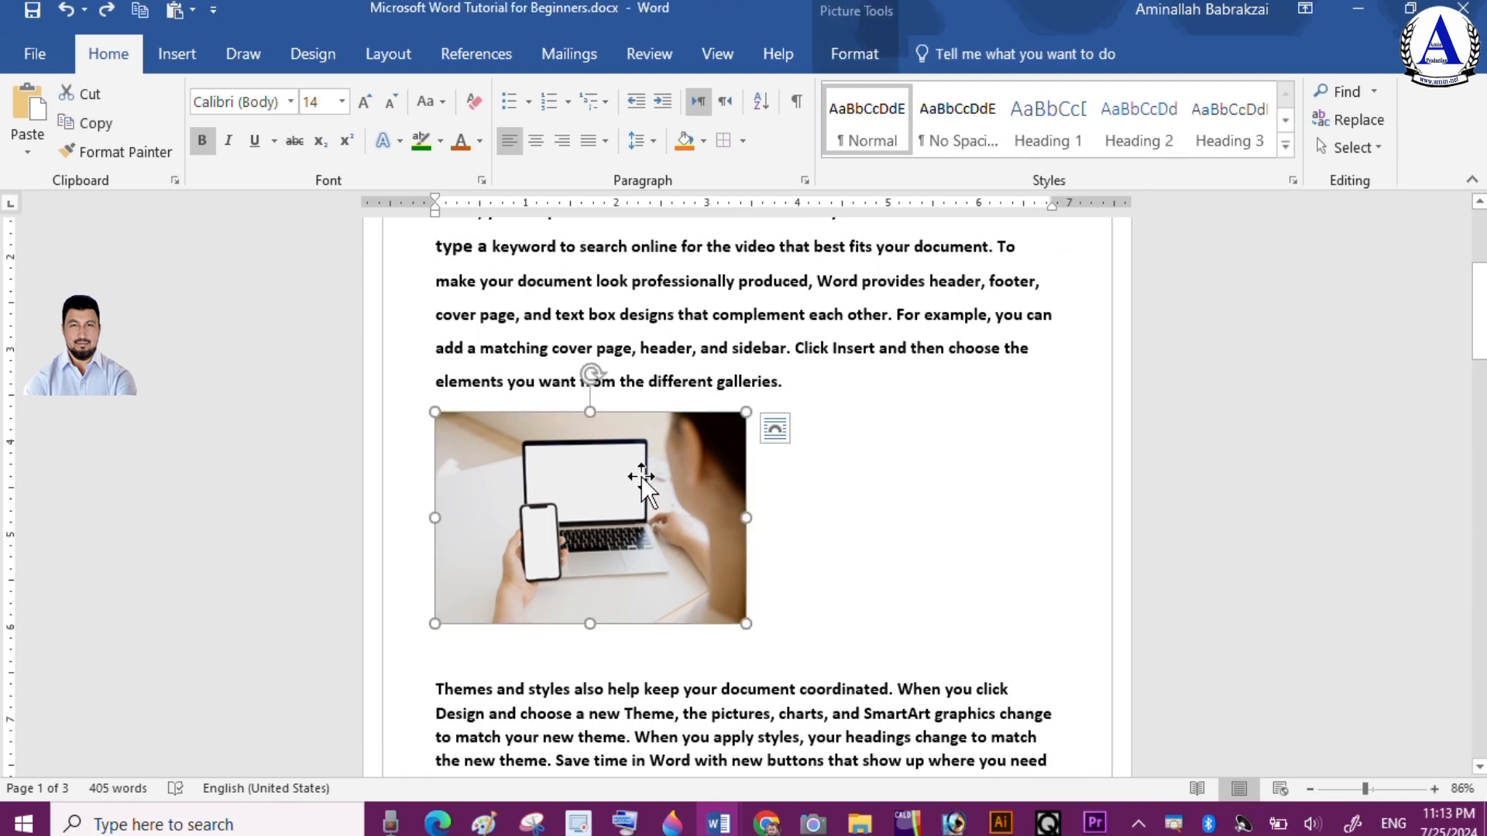
{"action": "left_click", "coordinate": [851, 62]}
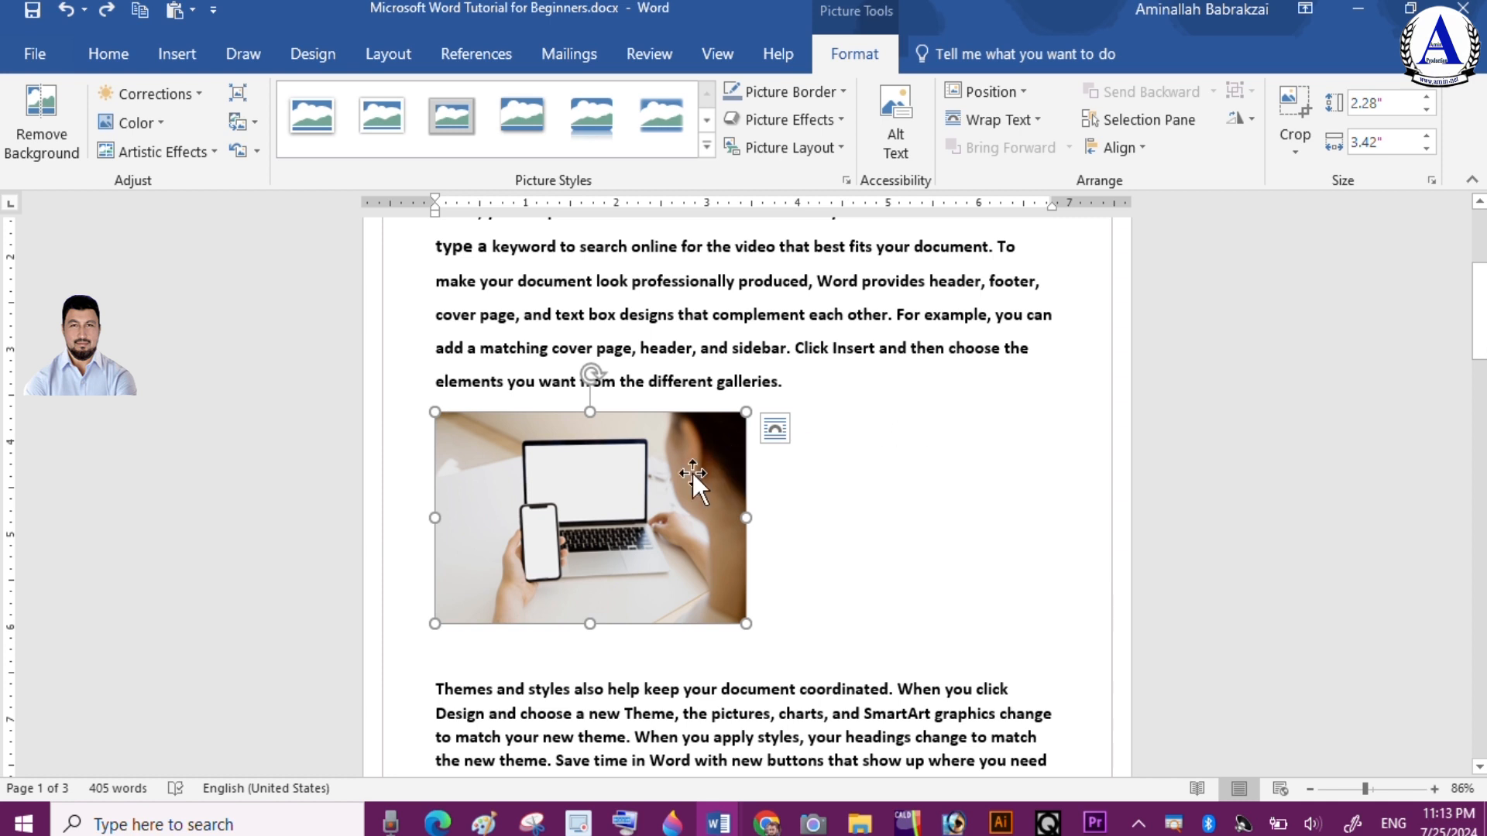
{"action": "left_click_drag", "start_coordinate": [681, 476], "coordinate": [671, 513]}
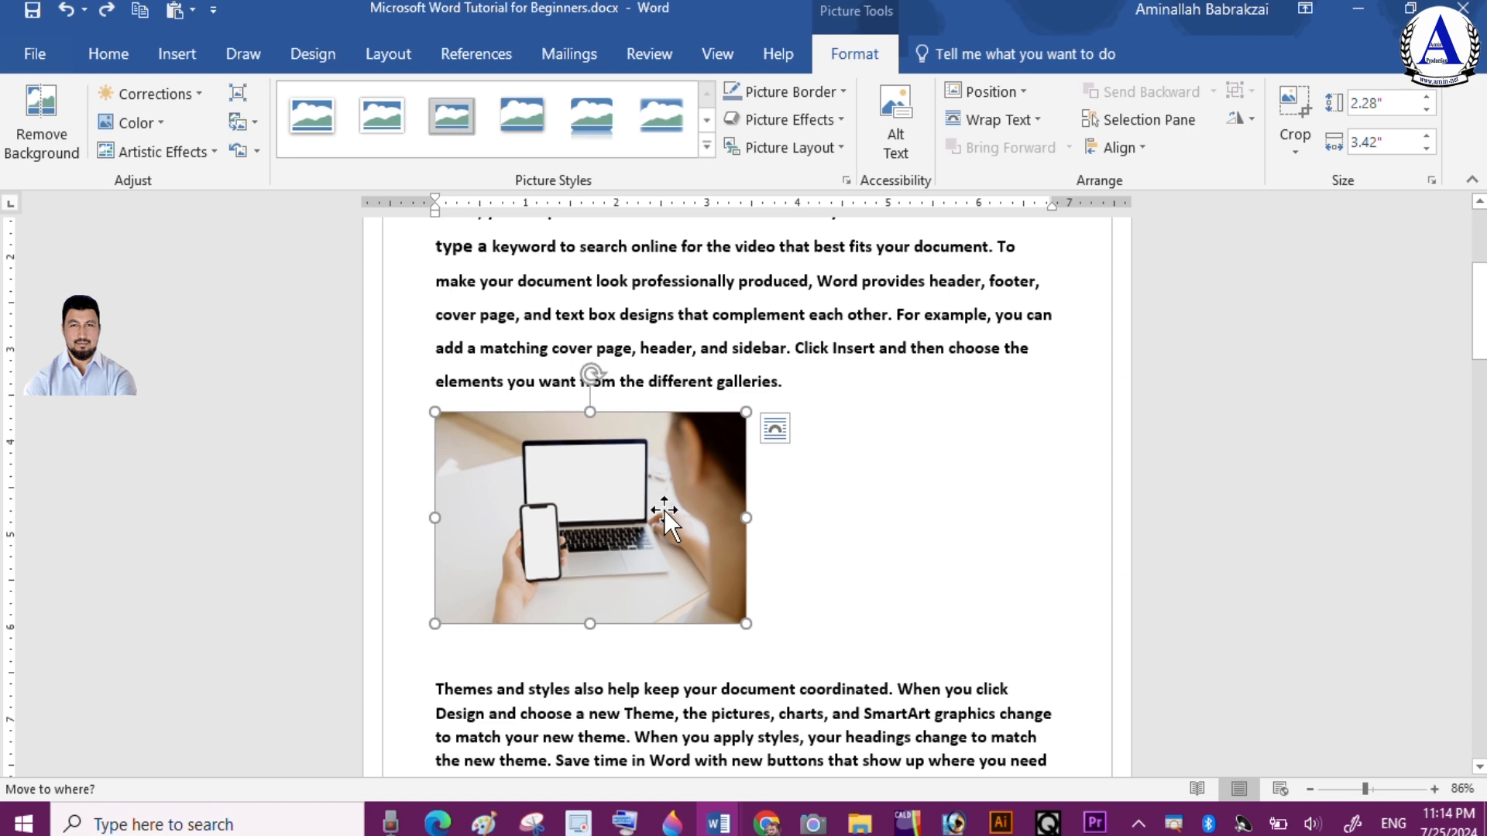
{"action": "left_click_drag", "start_coordinate": [666, 515], "coordinate": [666, 514]}
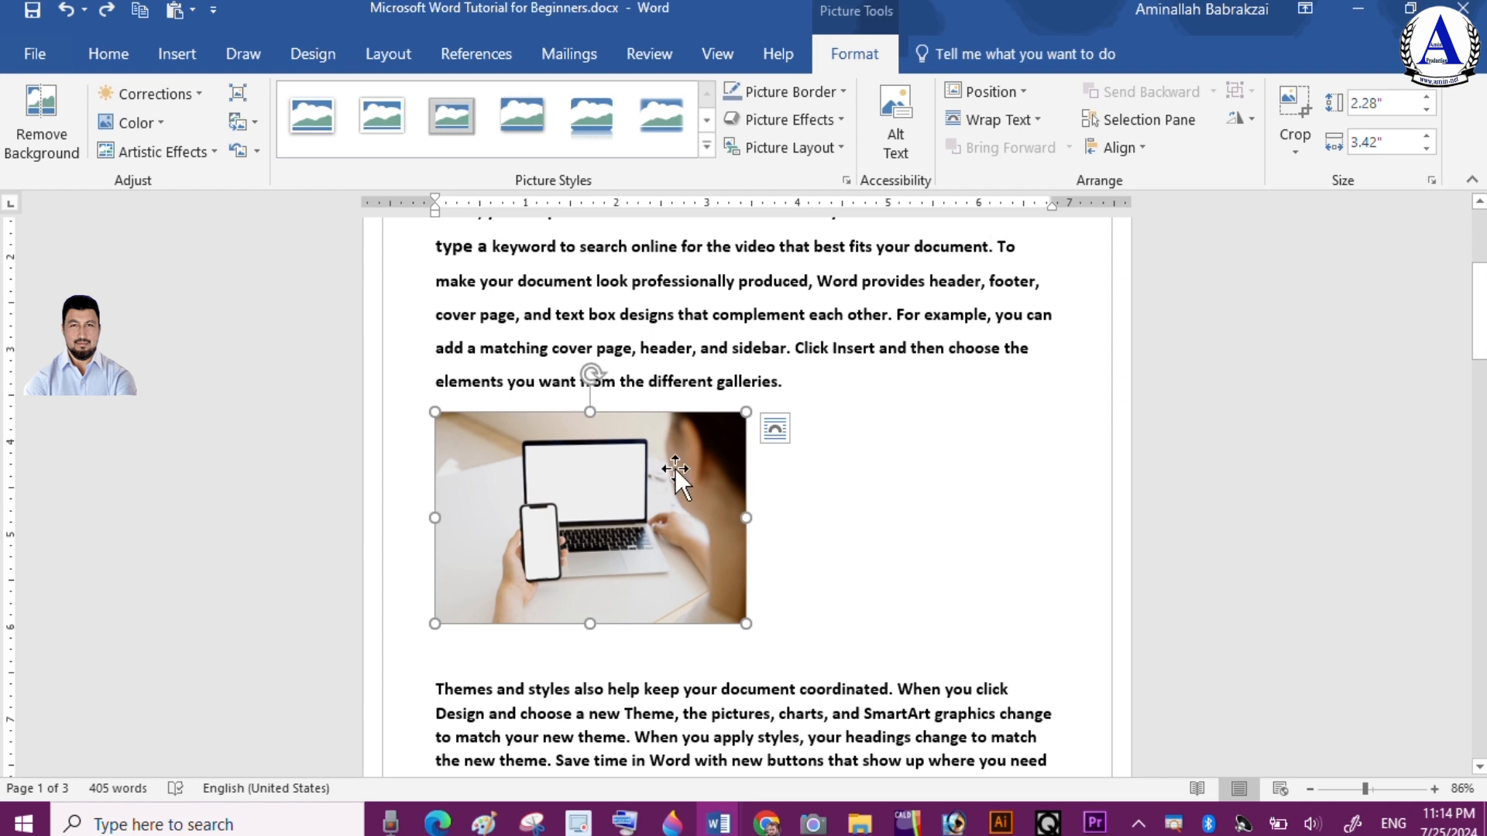
Preview the picture's text wrapping layouts one after another, finishing with In Front of Text
{"action": "left_click", "coordinate": [849, 508]}
{"action": "double_click", "coordinate": [714, 490]}
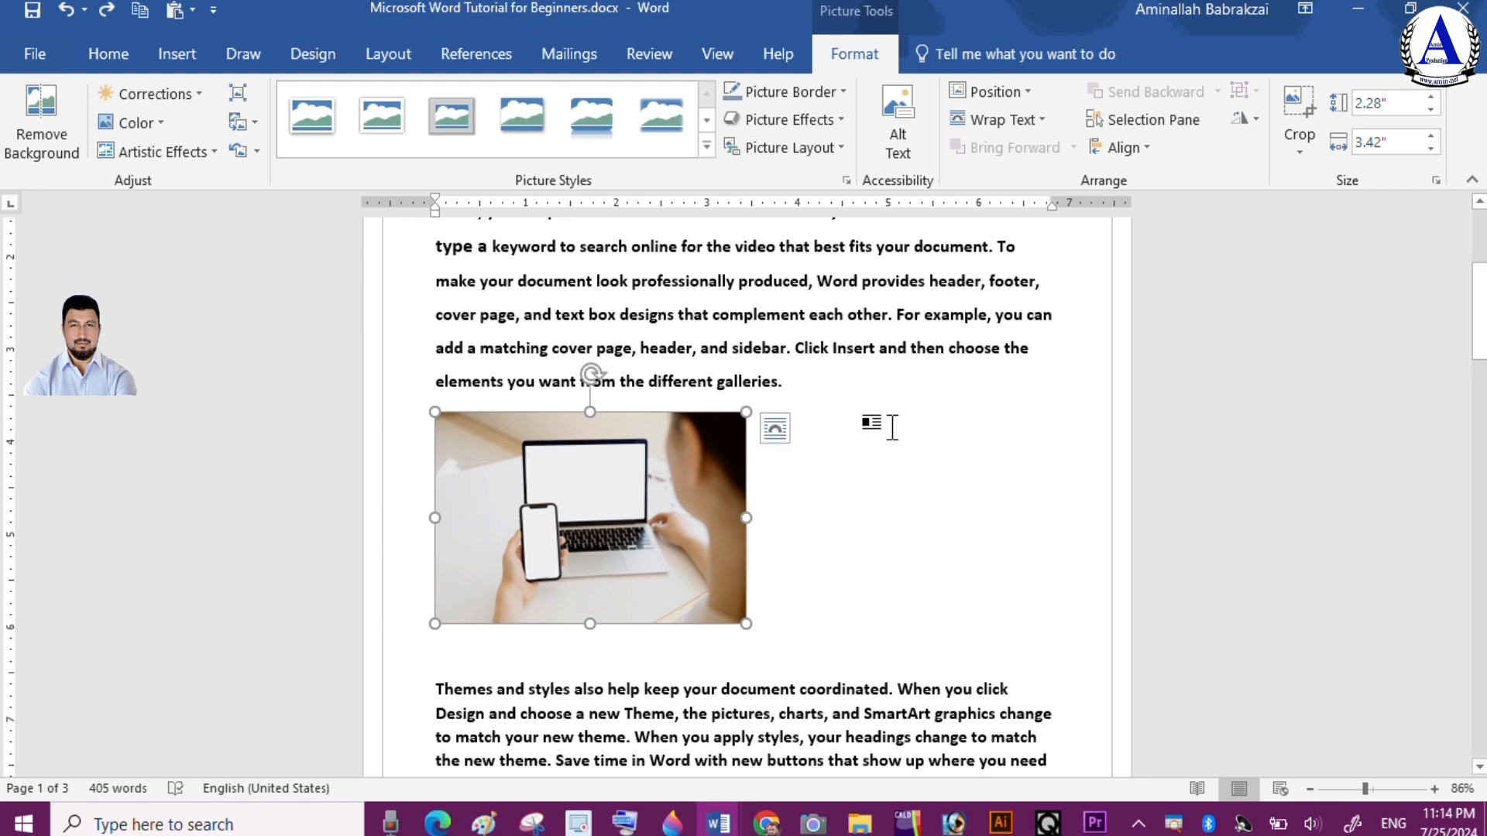
{"action": "left_click", "coordinate": [774, 424]}
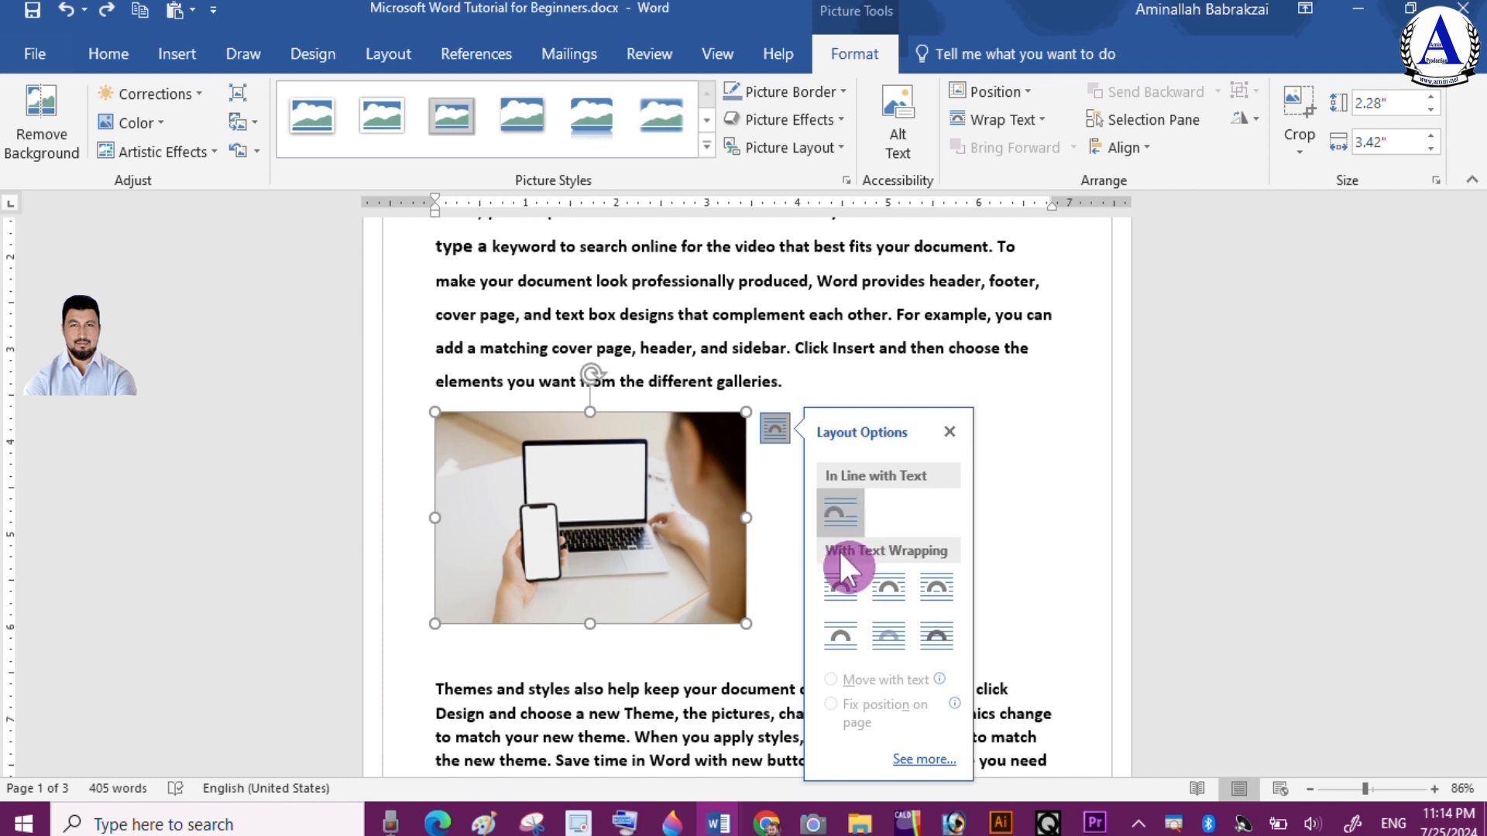
{"action": "left_click", "coordinate": [842, 587]}
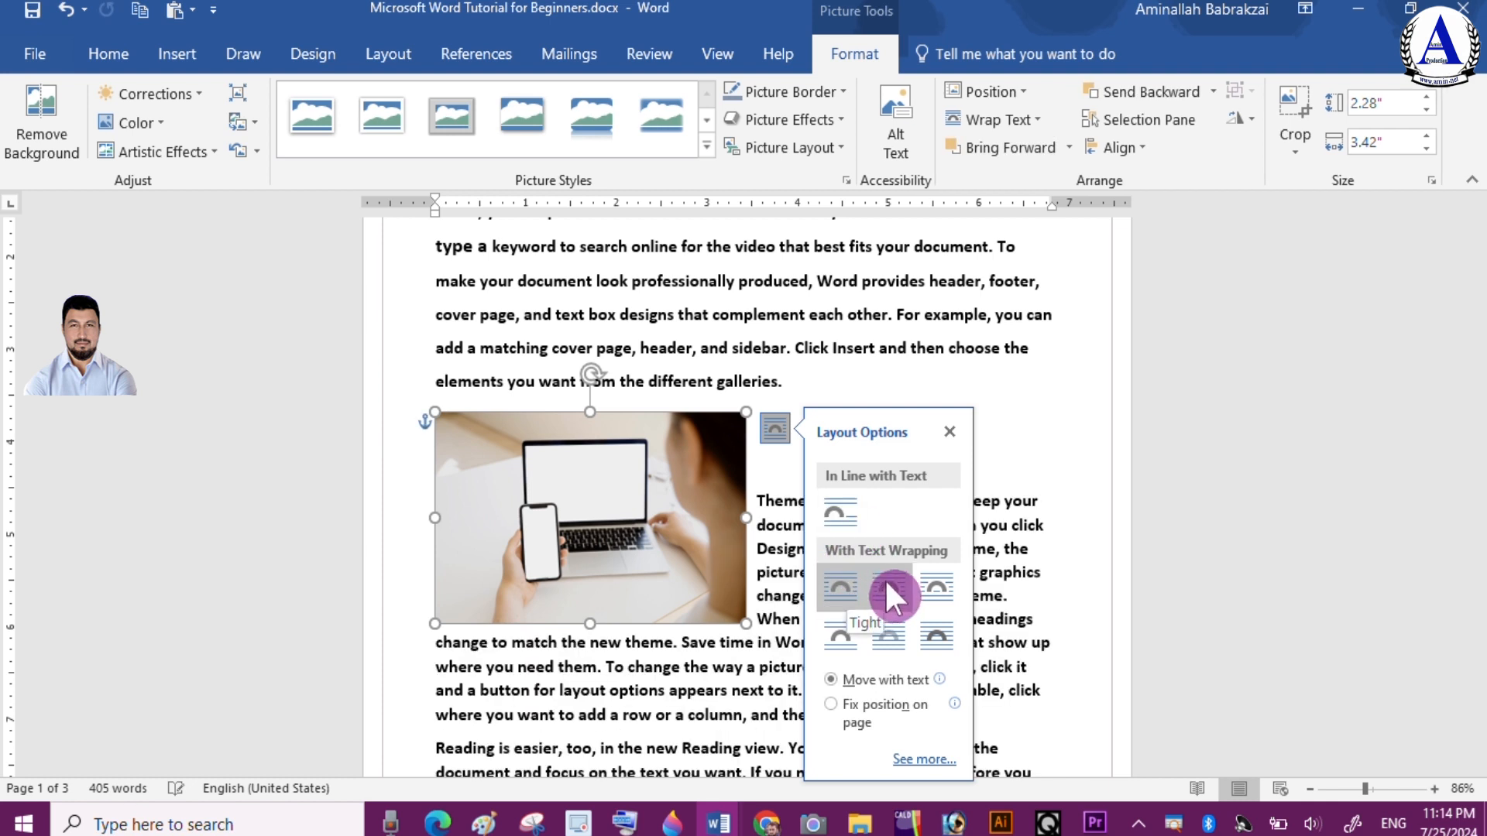
{"action": "left_click", "coordinate": [933, 595]}
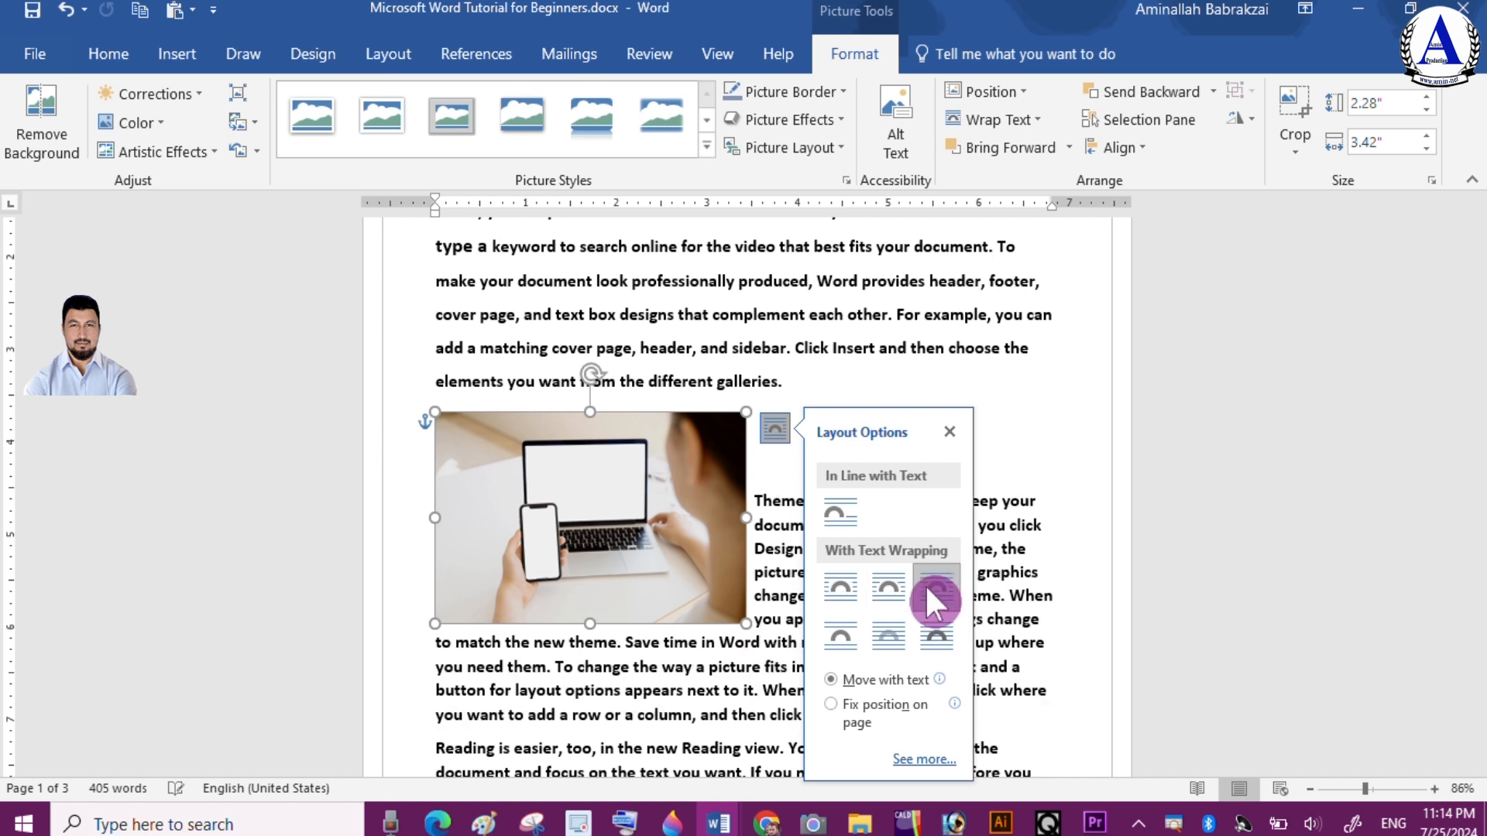
{"action": "left_click", "coordinate": [843, 585]}
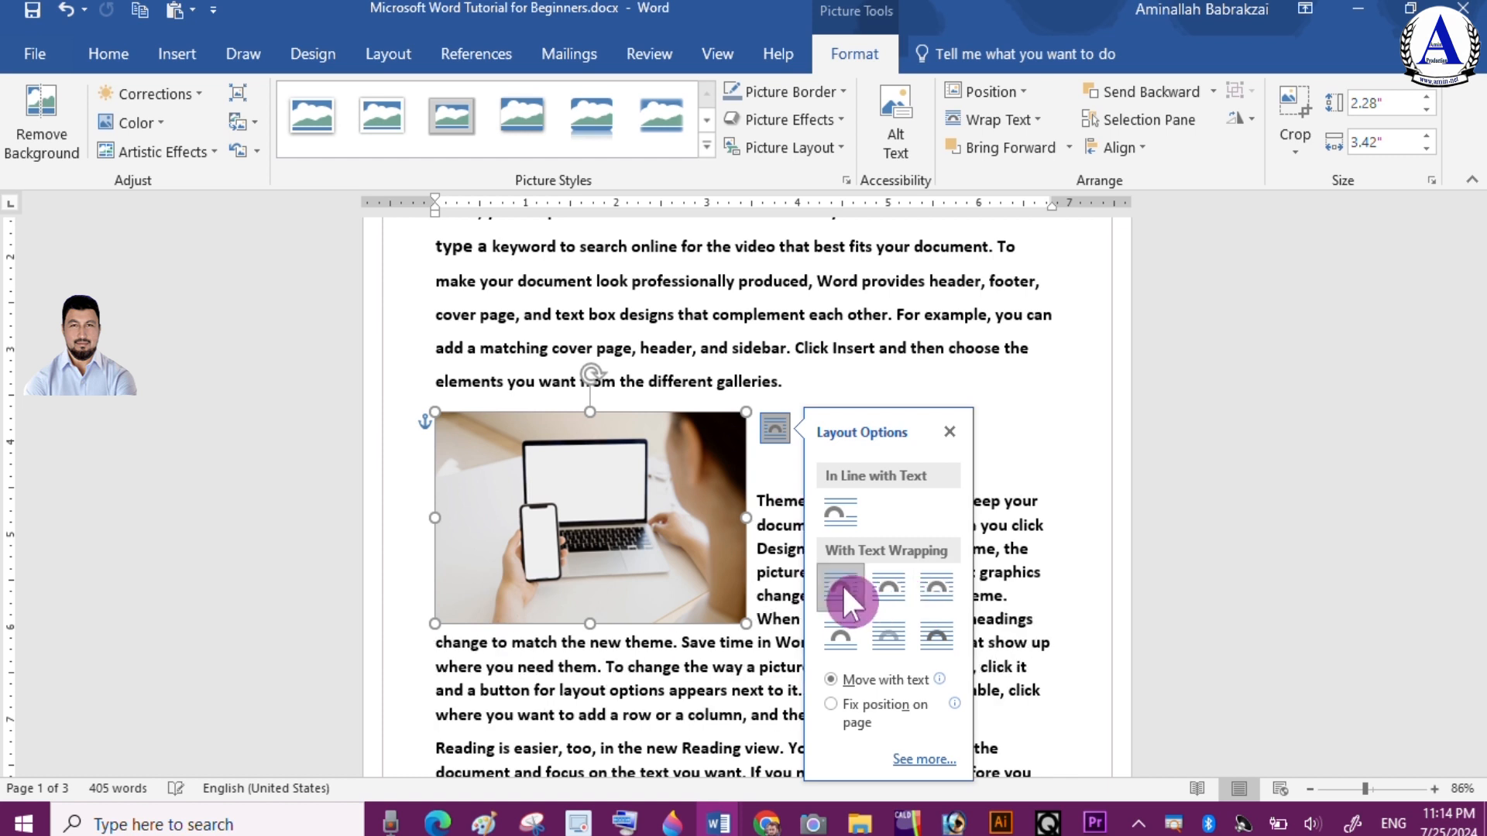
{"action": "left_click", "coordinate": [842, 514]}
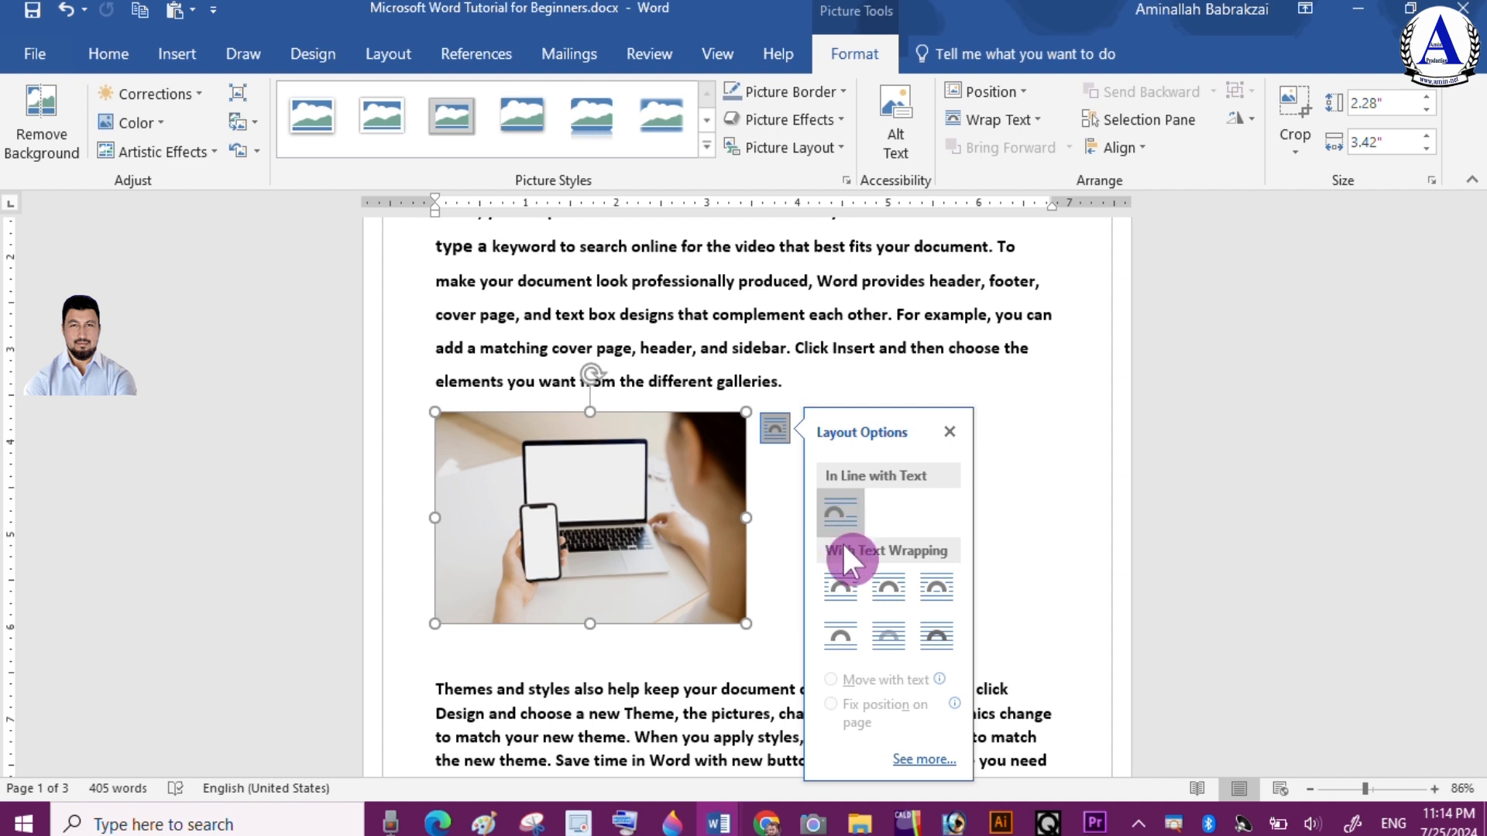
{"action": "left_click", "coordinate": [843, 634]}
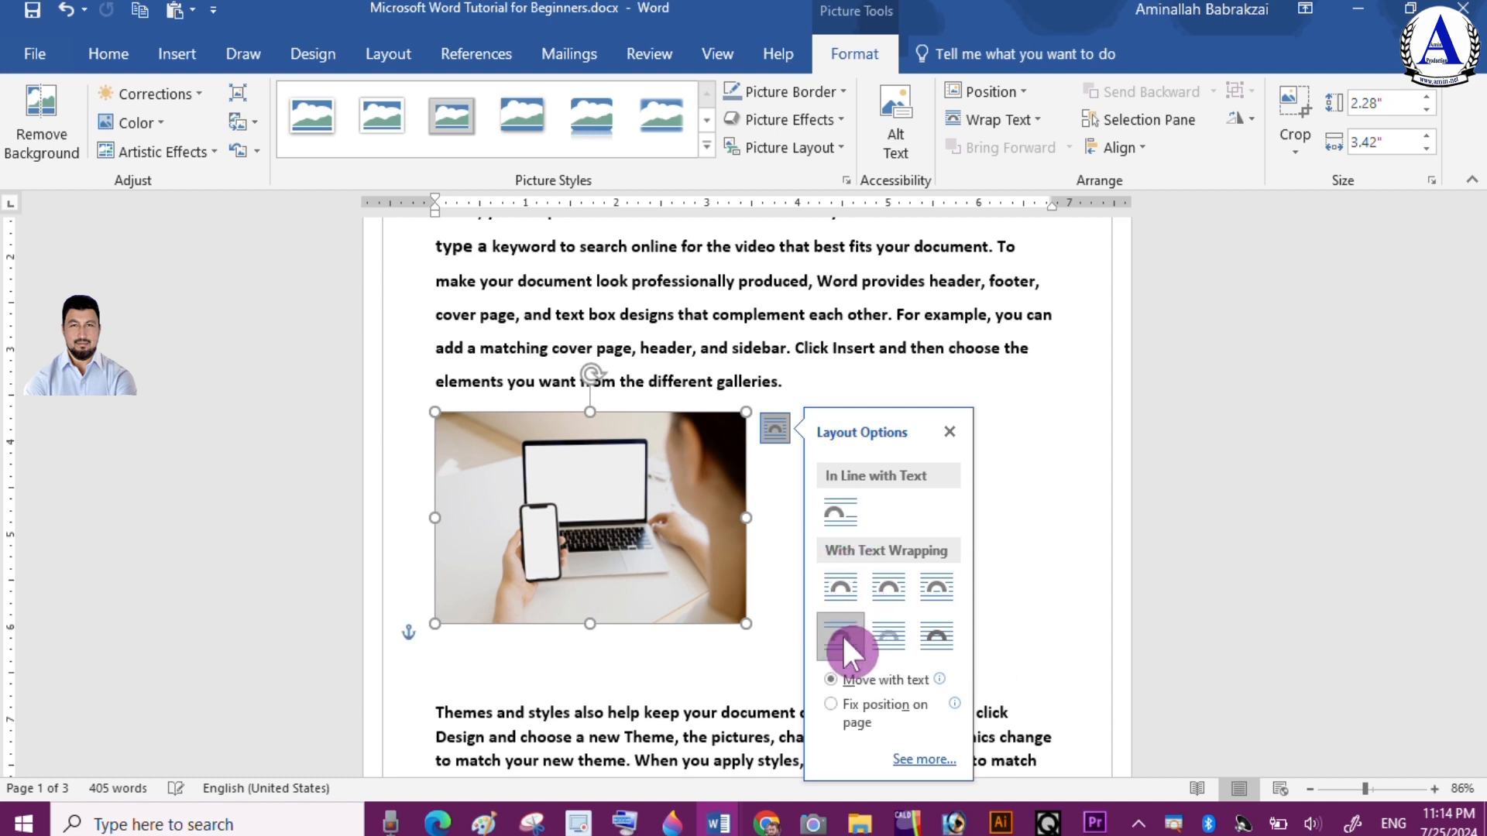
{"action": "left_click", "coordinate": [936, 636]}
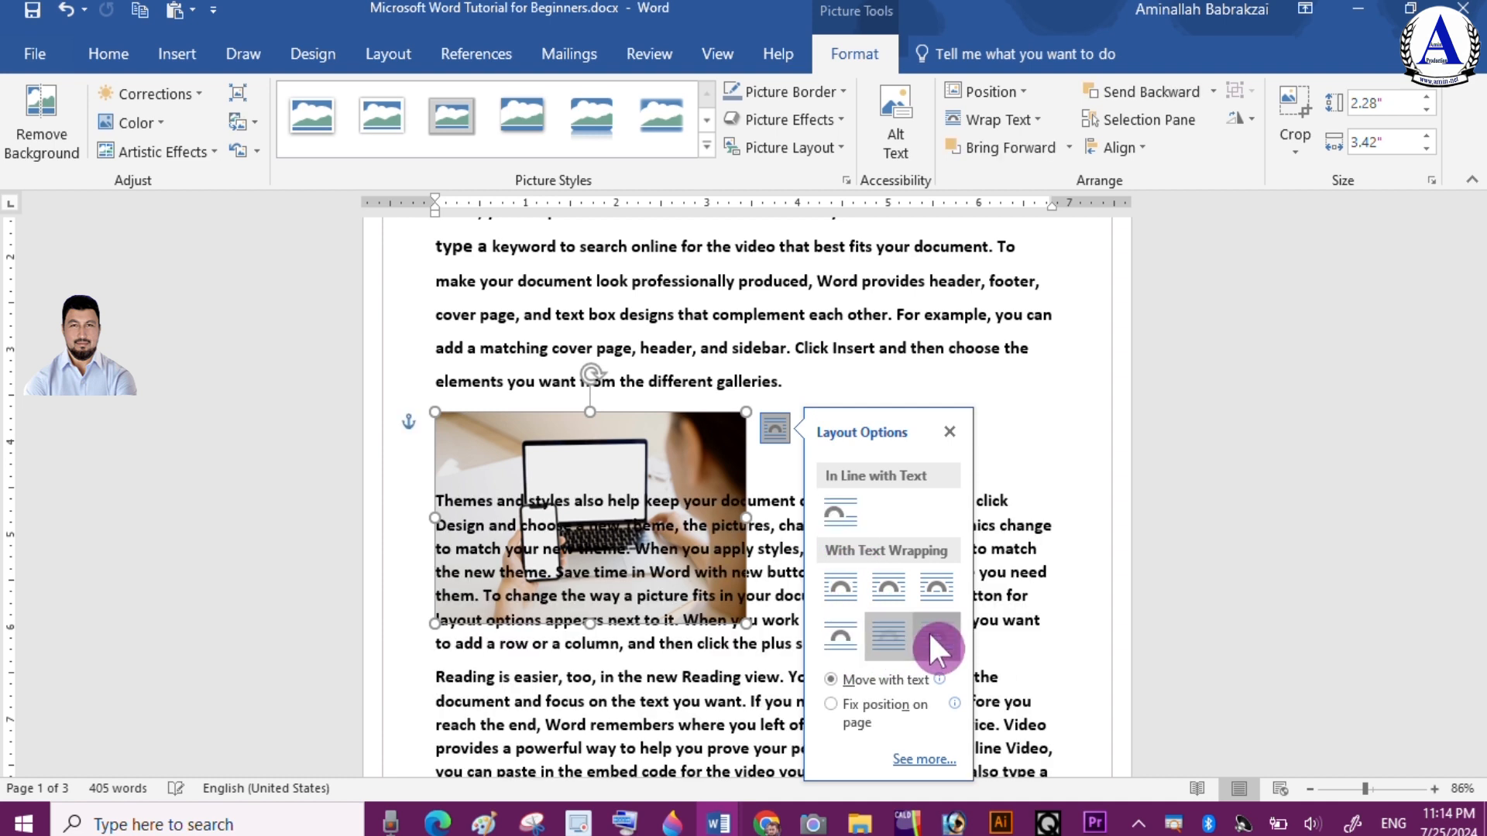
{"action": "left_click", "coordinate": [839, 628]}
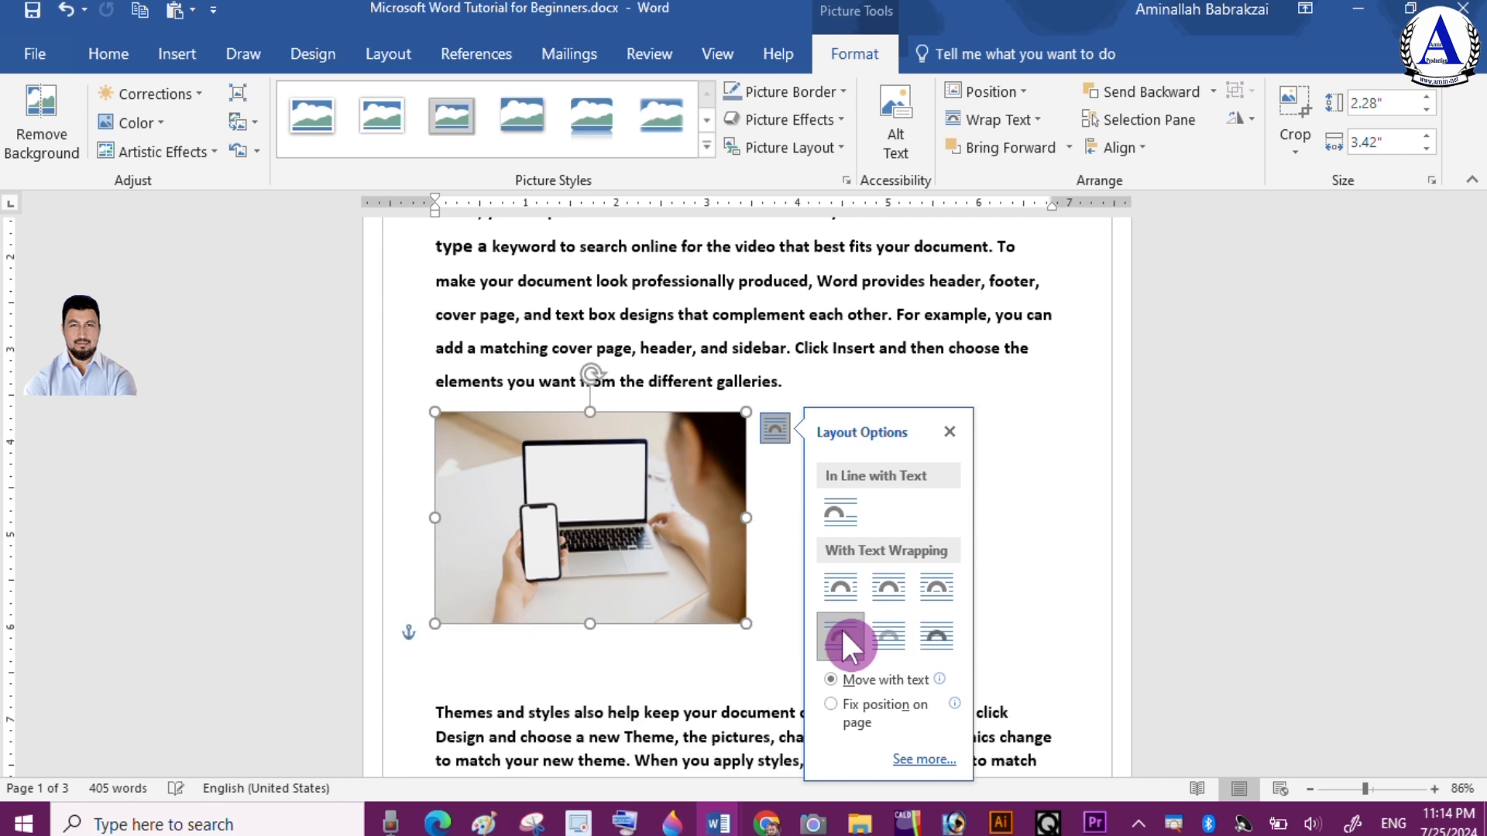
{"action": "left_click", "coordinate": [839, 512]}
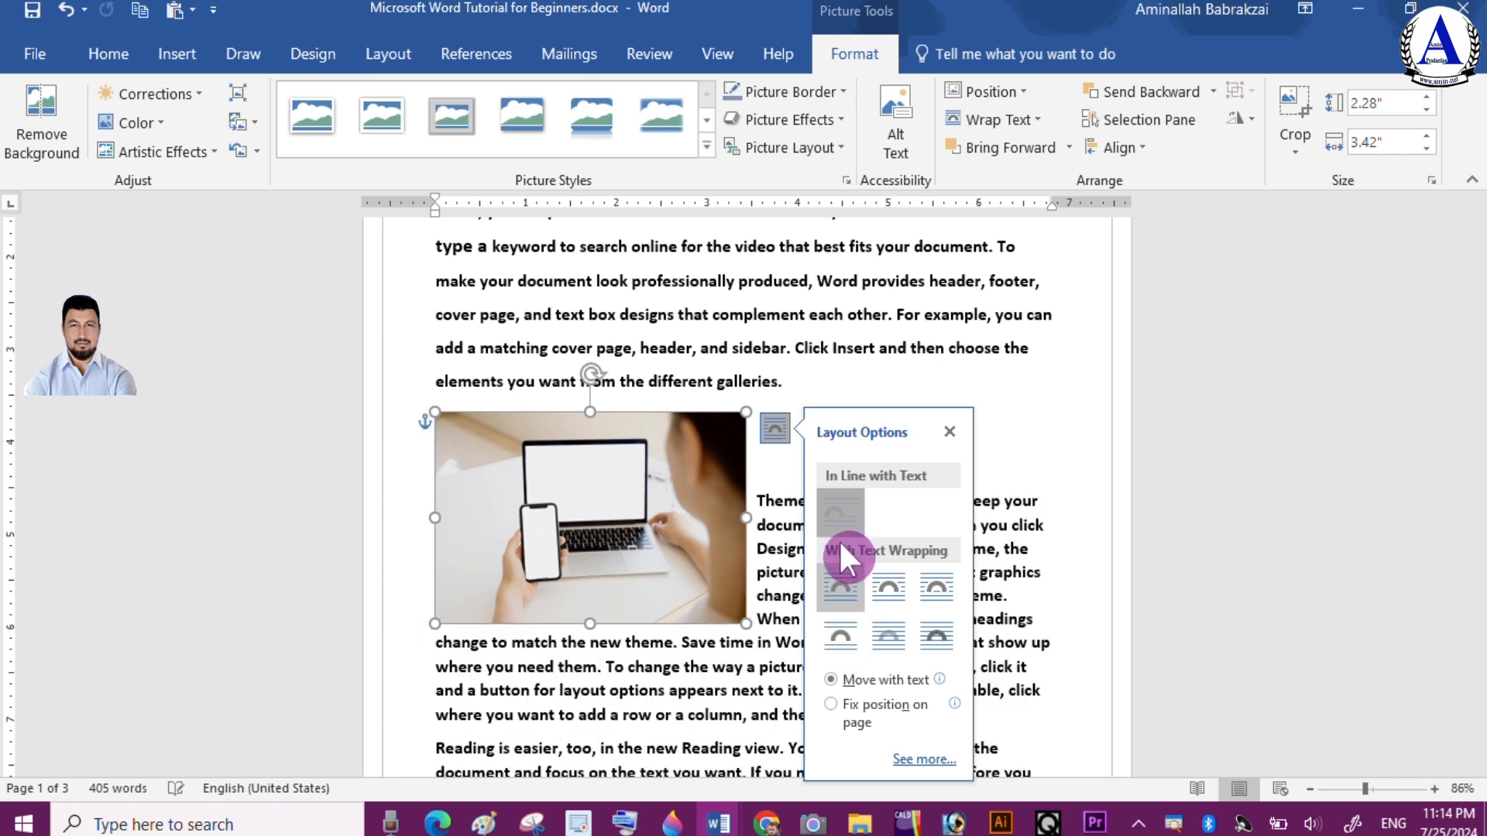
{"action": "left_click", "coordinate": [838, 641]}
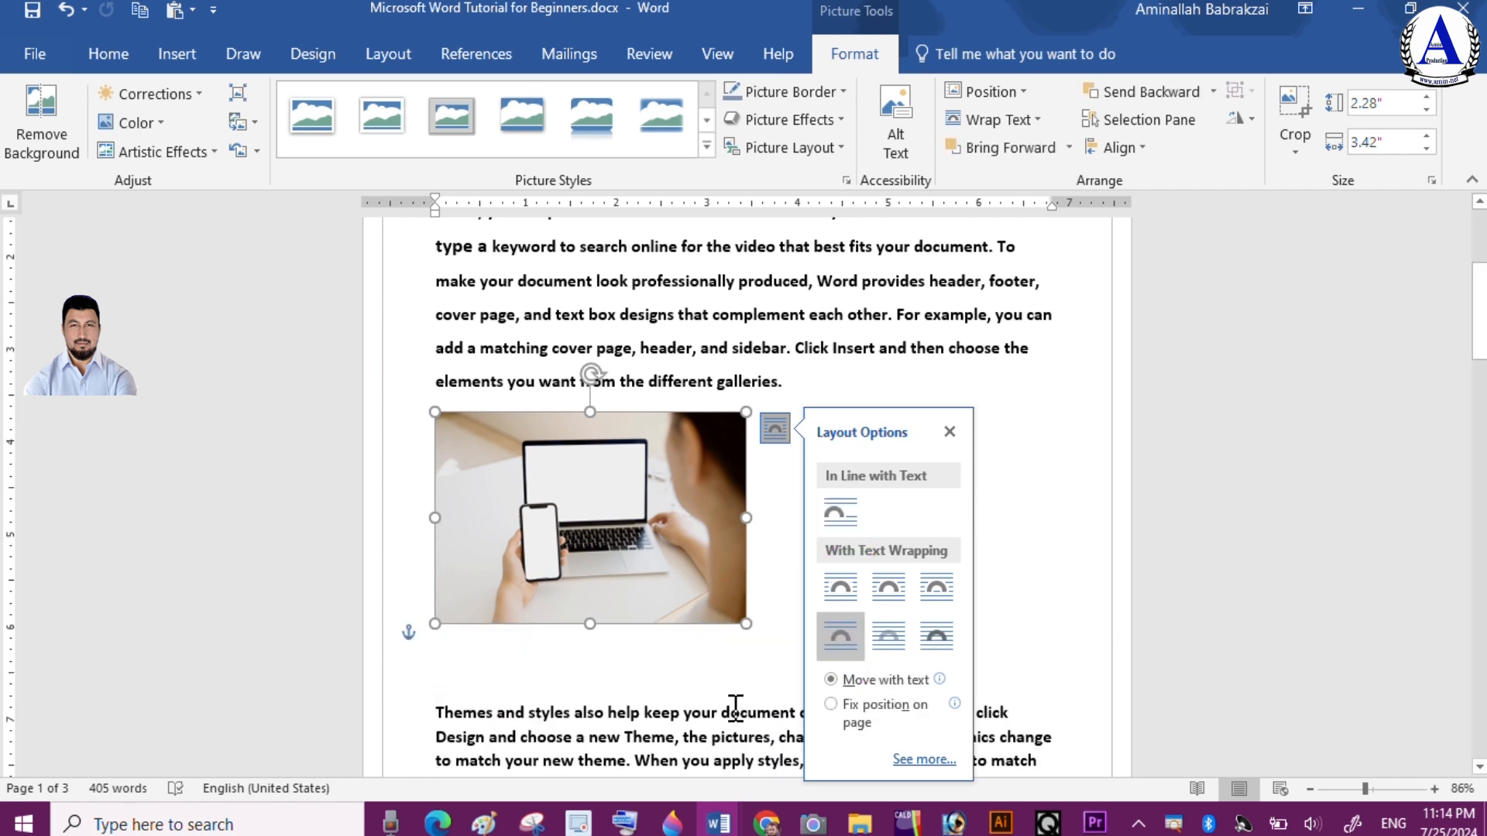
{"action": "left_click", "coordinate": [895, 635]}
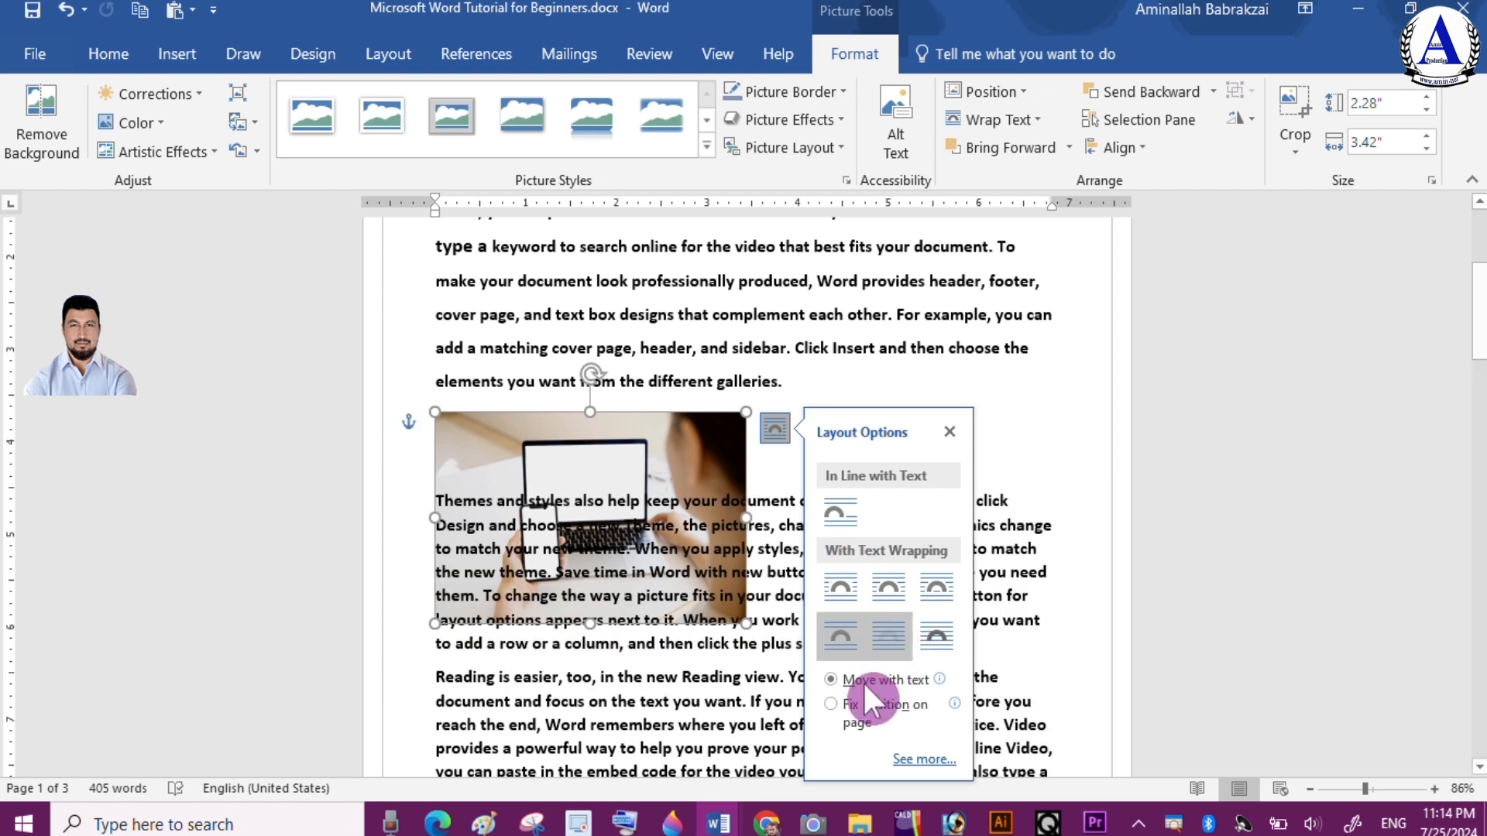
{"action": "left_click", "coordinate": [938, 635]}
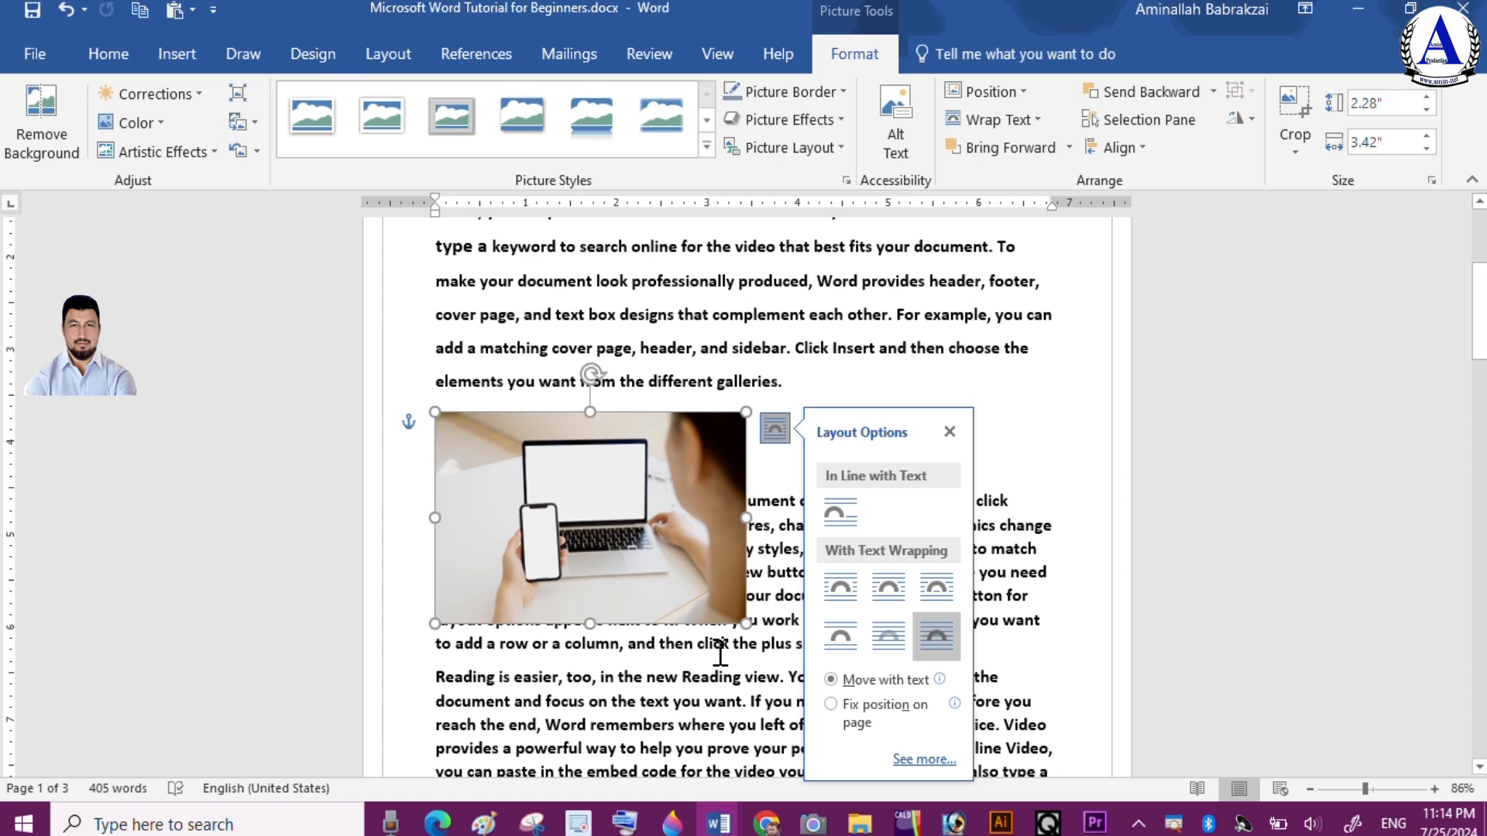
Move the floating picture up to overlap the end of the first paragraph
{"action": "left_click_drag", "start_coordinate": [682, 527], "coordinate": [865, 447]}
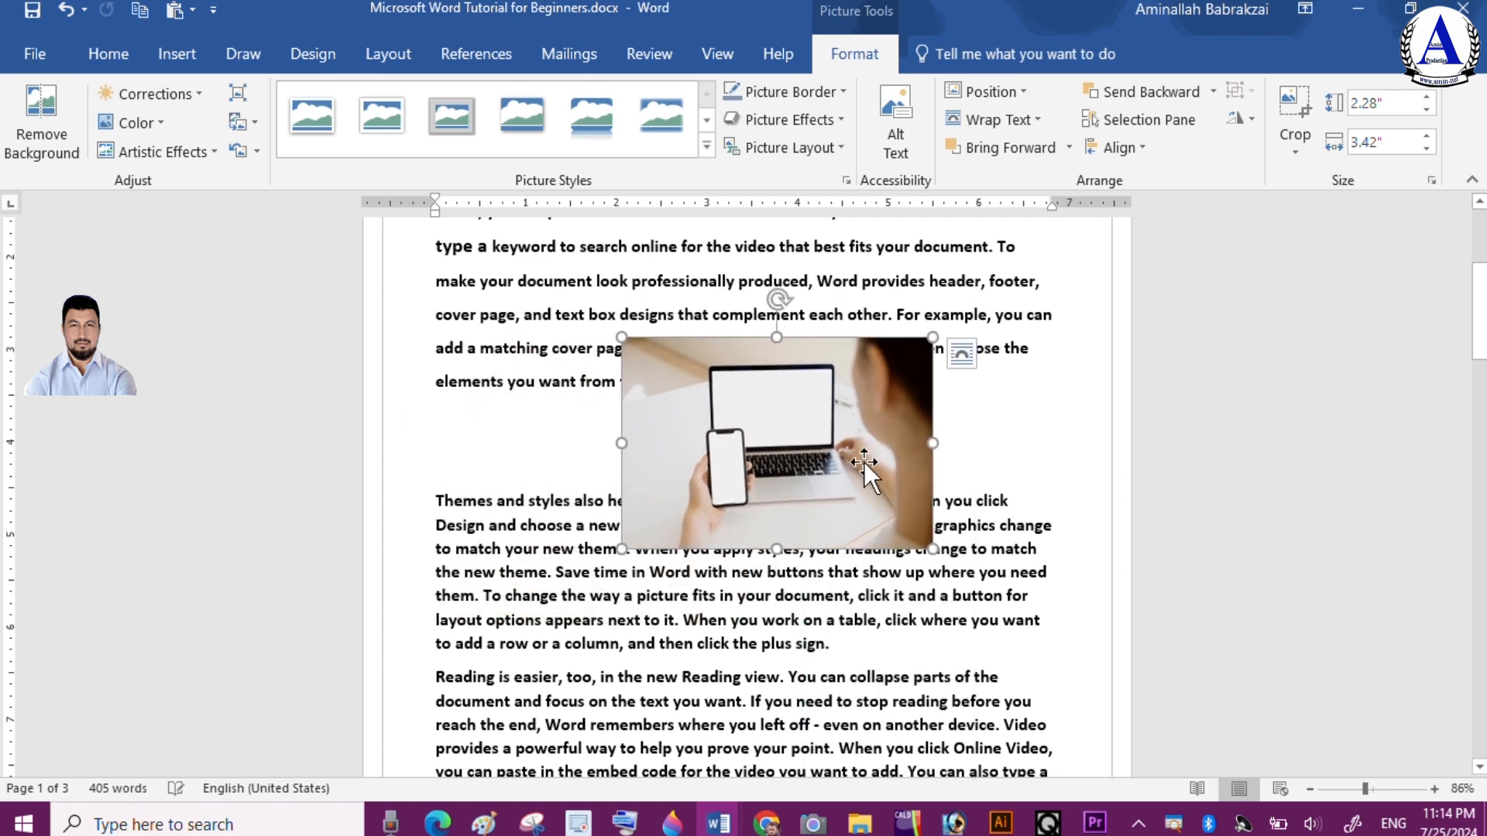
{"action": "left_click_drag", "start_coordinate": [857, 458], "coordinate": [890, 463]}
Set the picture's text wrapping to Behind Text and move it left over the paragraph
{"action": "left_click", "coordinate": [1037, 118]}
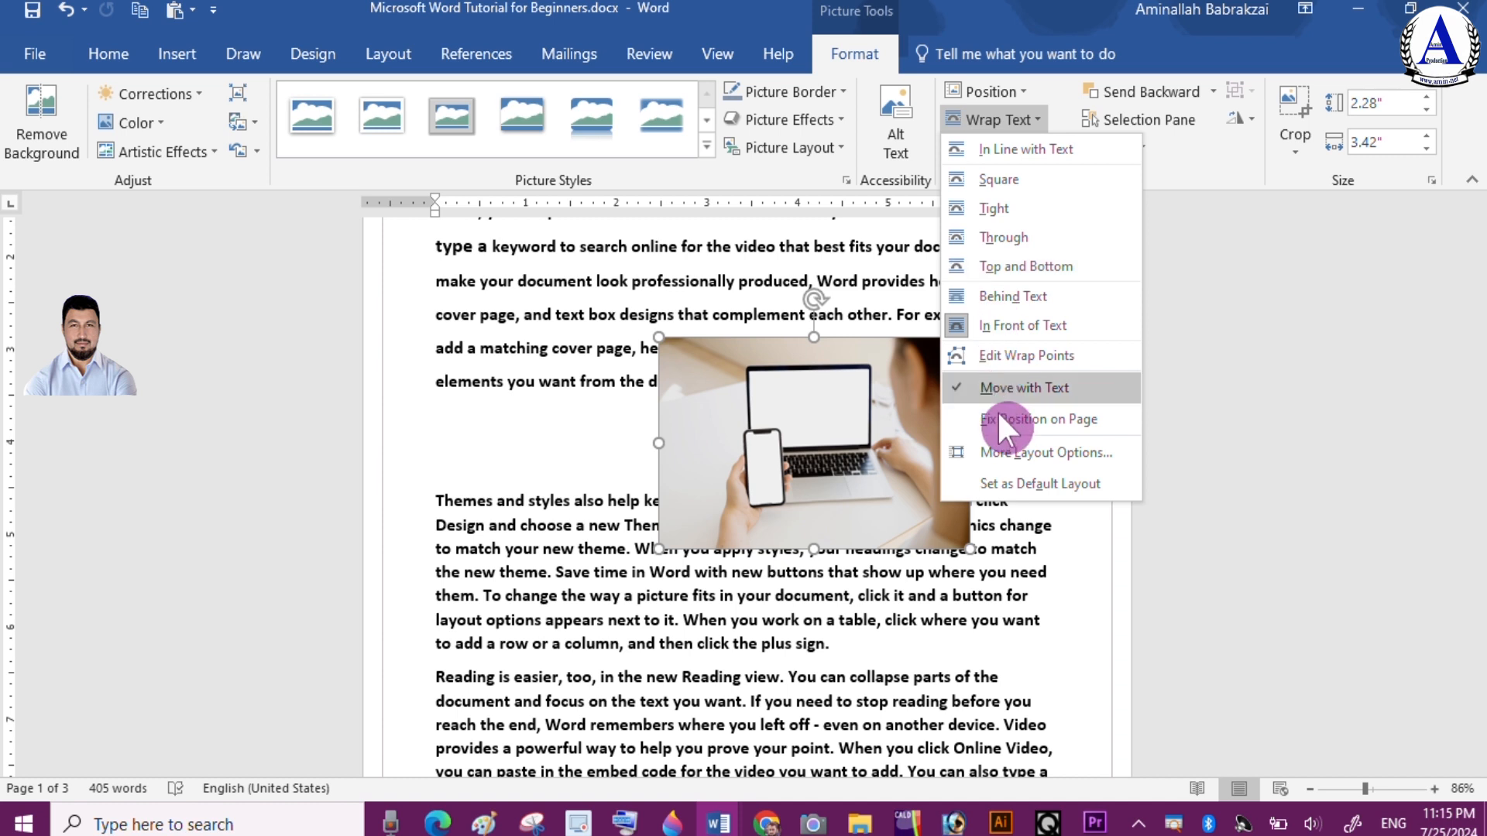
{"action": "left_click", "coordinate": [1026, 296]}
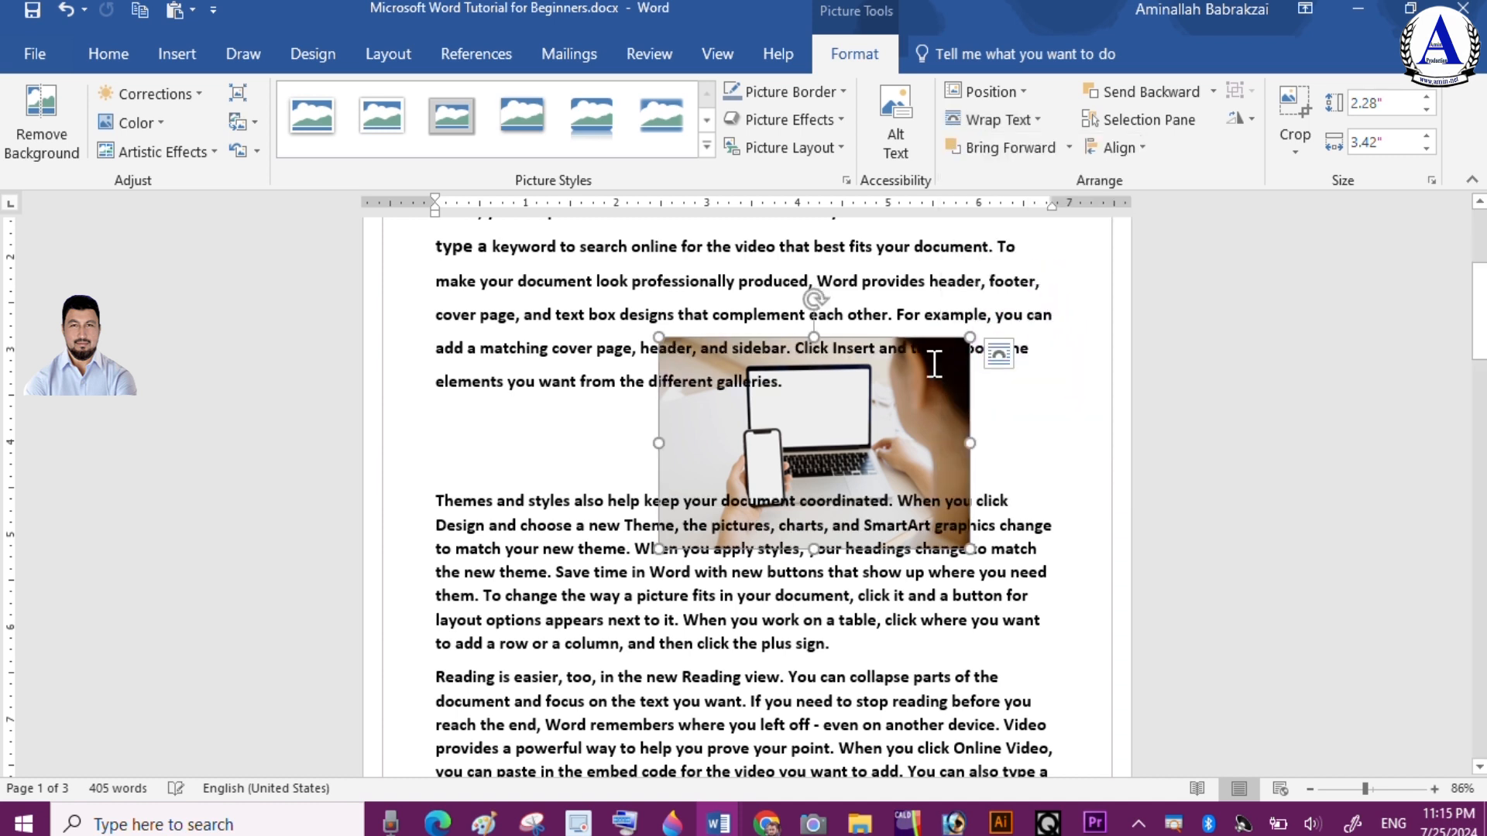
{"action": "left_click_drag", "start_coordinate": [875, 399], "coordinate": [736, 387]}
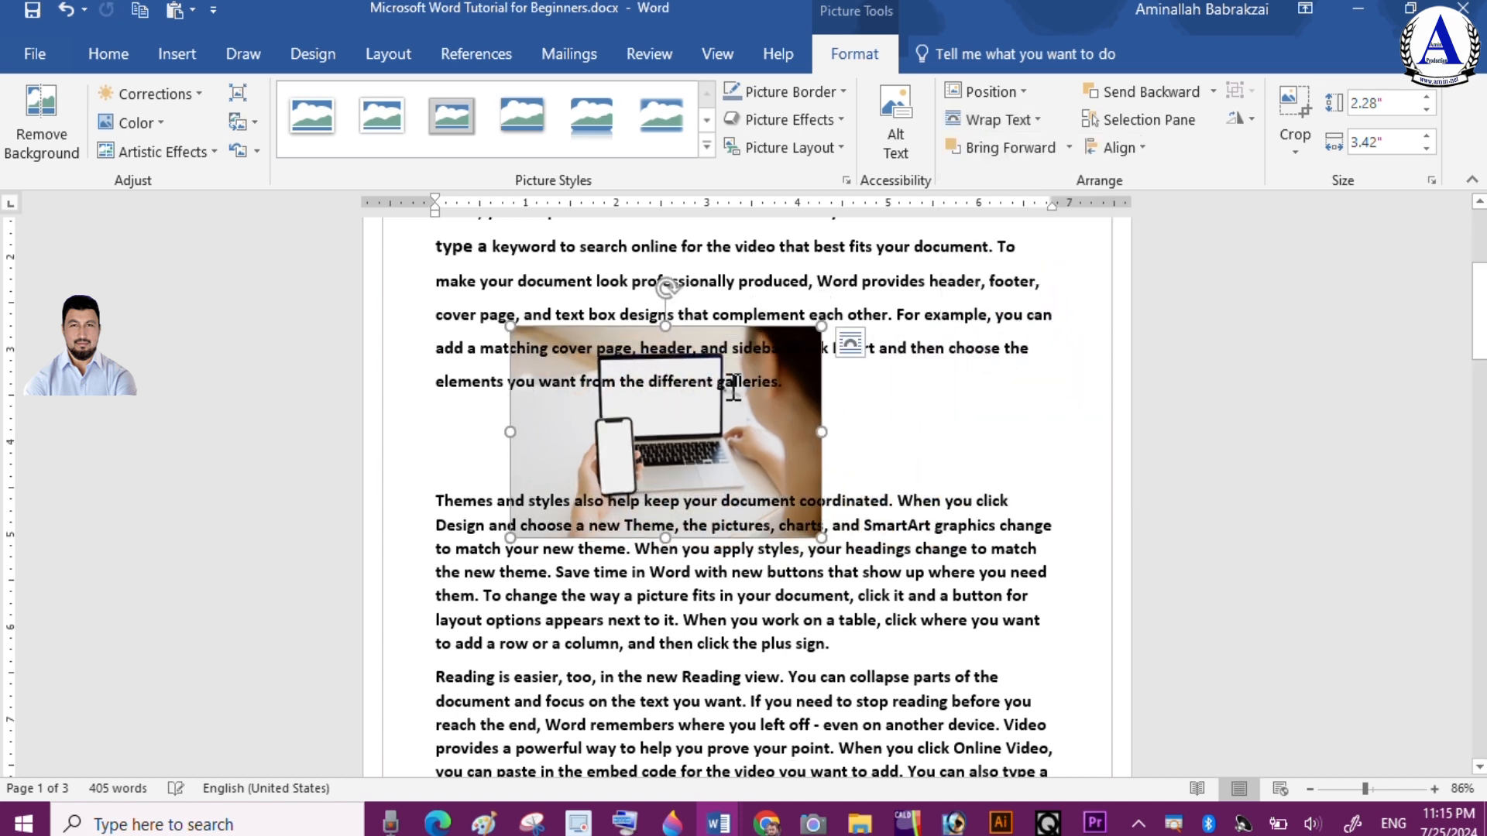